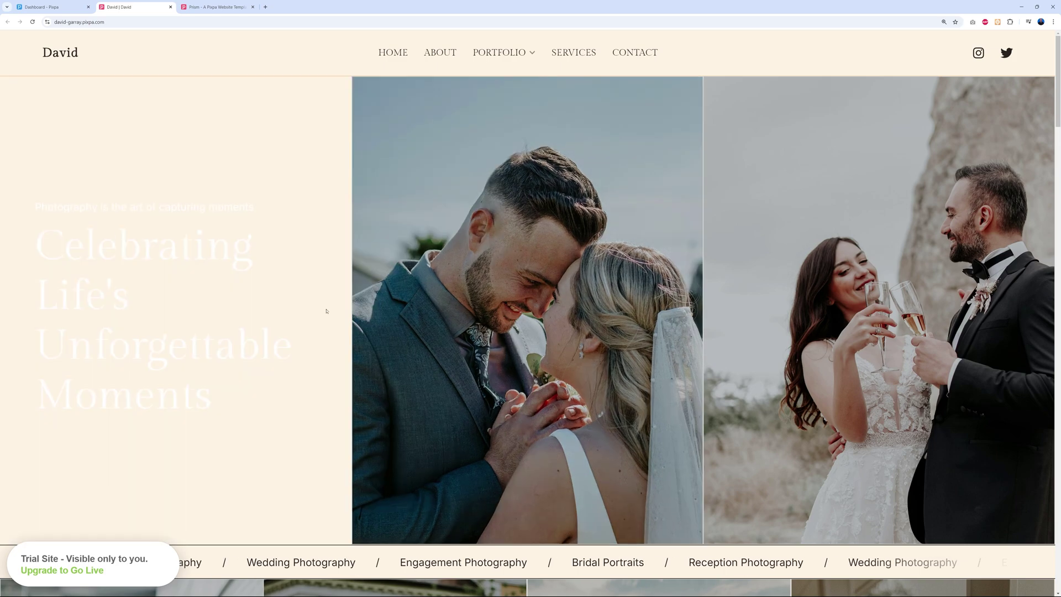
Step: Switch to the Pixpa dashboard and open the website's HOME page for editing
{"action": "left_click", "coordinate": [72, 8]}
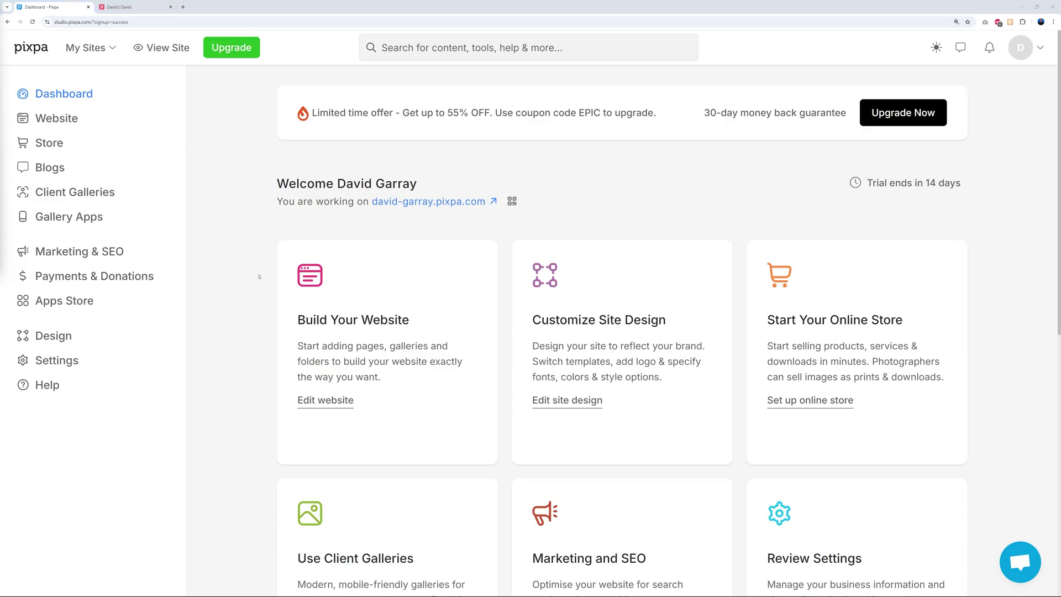
{"action": "left_click", "coordinate": [64, 122]}
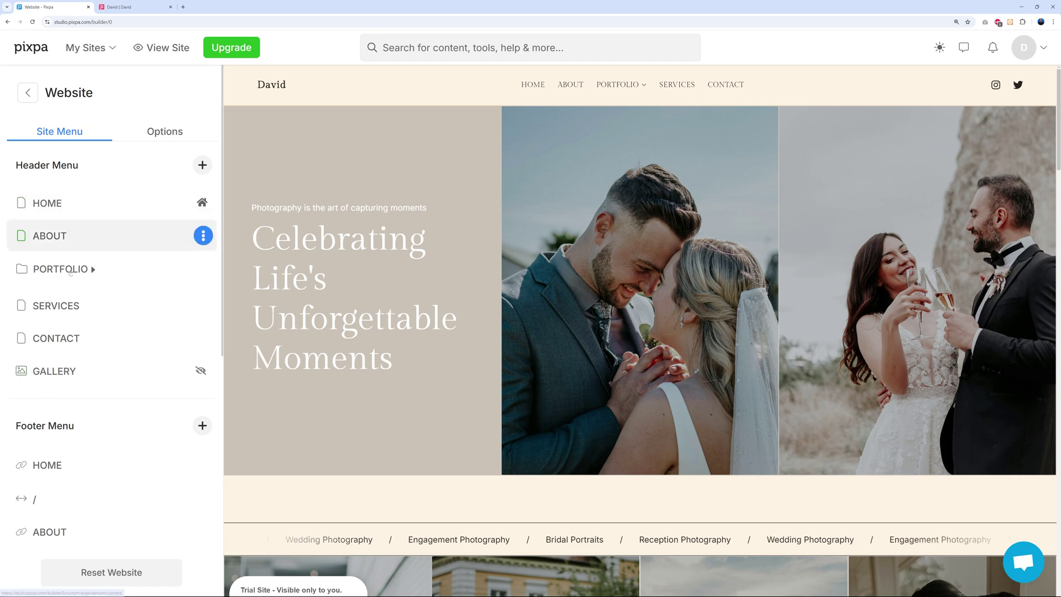
{"action": "left_click", "coordinate": [60, 205]}
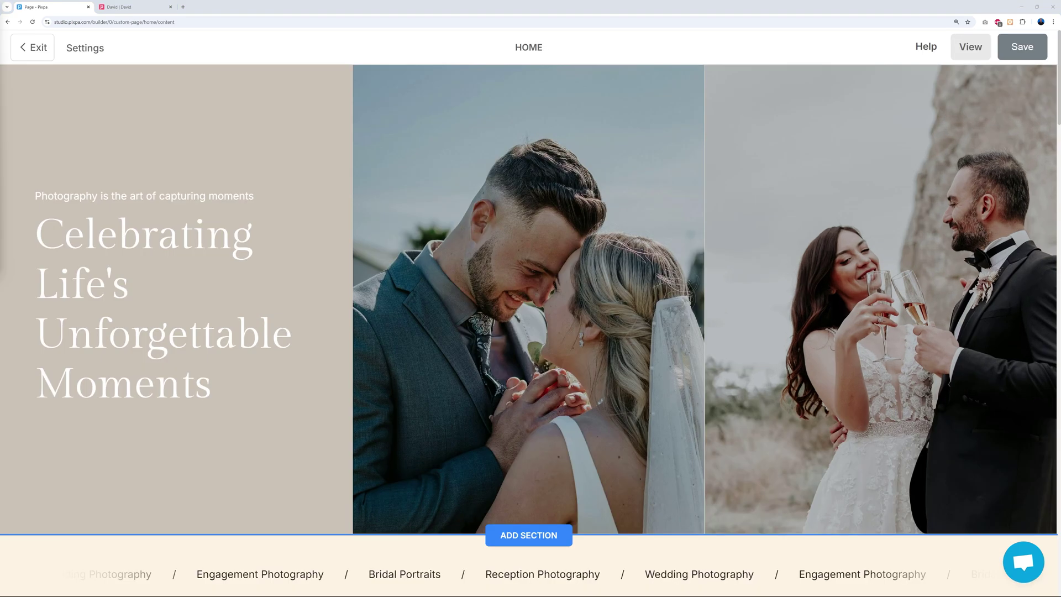
Step: Look through the HOME page sections from the hero down to Services and return to the hero section
{"action": "mouse_move", "coordinate": [249, 173]}
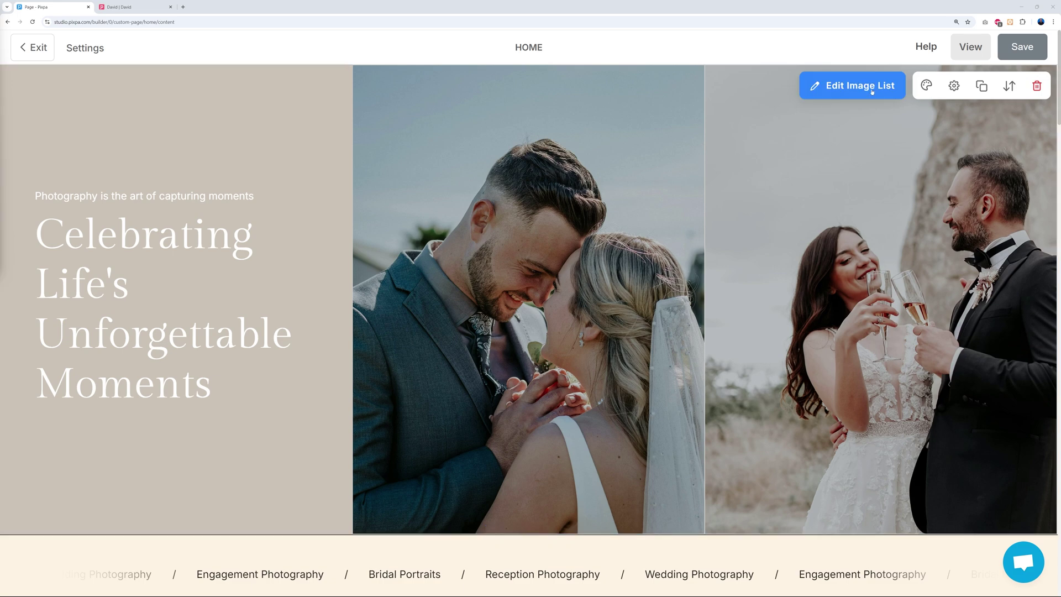
{"action": "scroll", "coordinate": [745, 336], "scroll_direction": "down", "scroll_amount": 5}
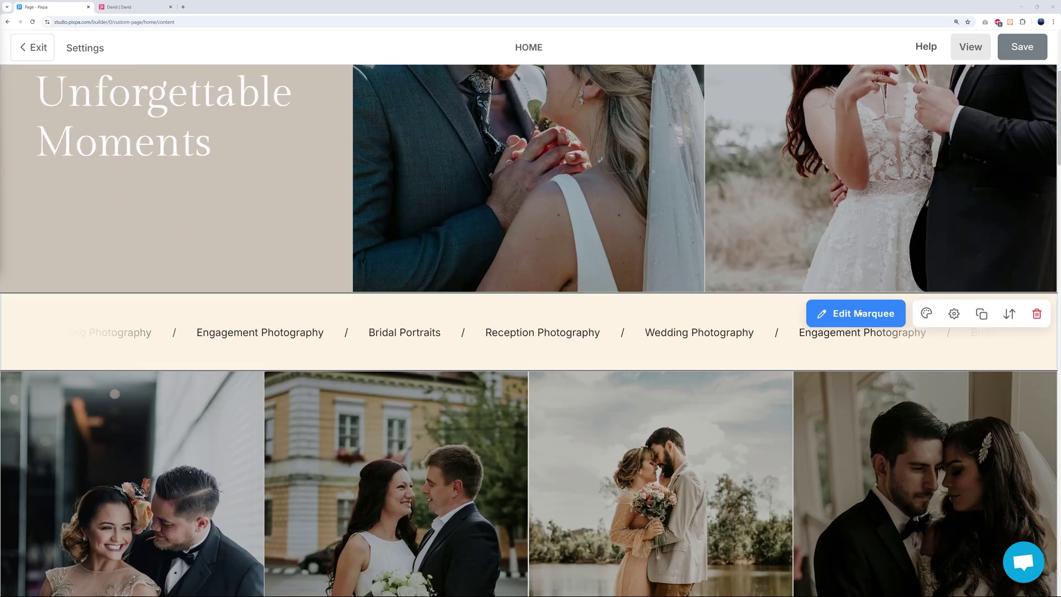
{"action": "scroll", "coordinate": [729, 364], "scroll_direction": "down", "scroll_amount": 3}
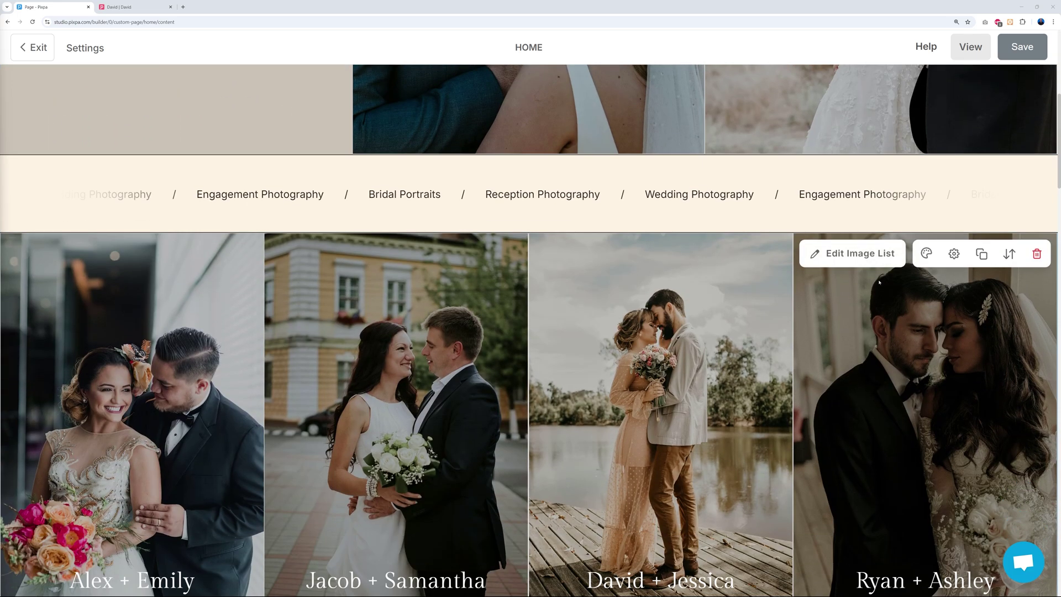
{"action": "scroll", "coordinate": [693, 399], "scroll_direction": "down", "scroll_amount": 6}
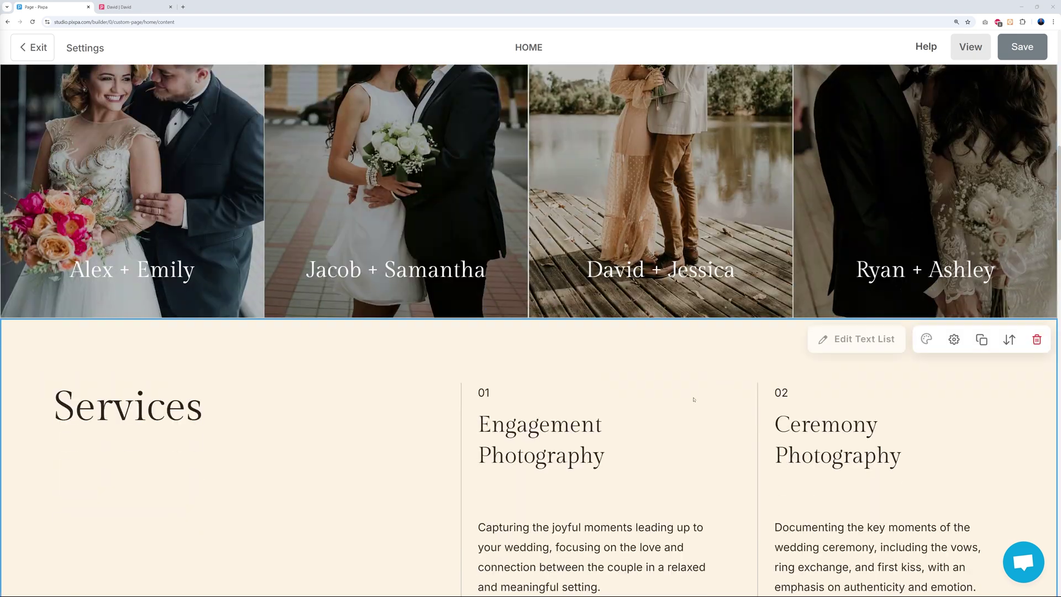
{"action": "scroll", "coordinate": [693, 399], "scroll_direction": "down", "scroll_amount": 2}
{"action": "scroll", "coordinate": [694, 398], "scroll_direction": "up", "scroll_amount": 9}
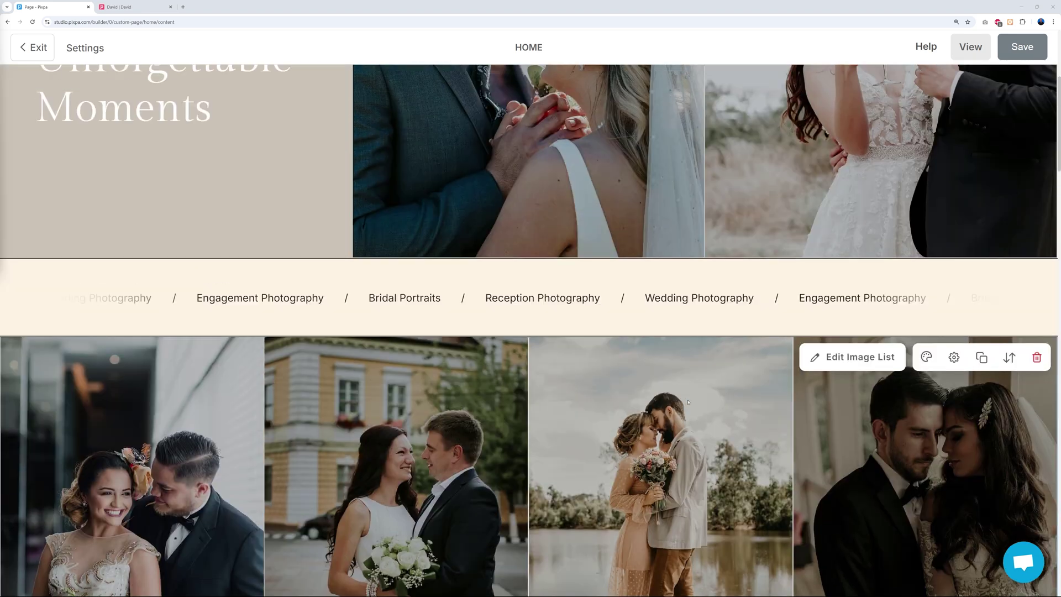
{"action": "scroll", "coordinate": [688, 401], "scroll_direction": "up", "scroll_amount": 5}
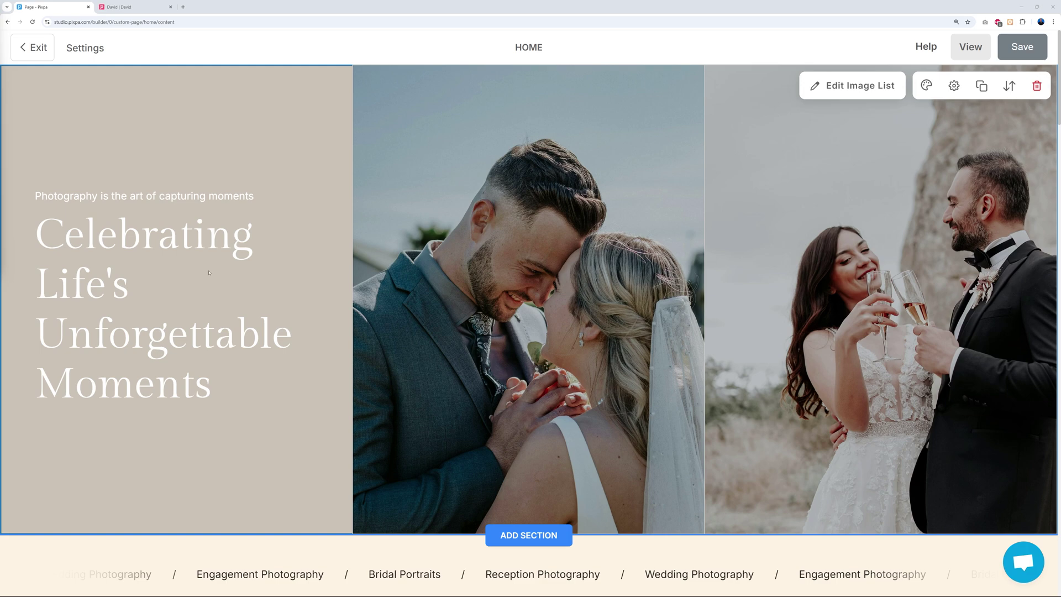
{"action": "scroll", "coordinate": [380, 314], "scroll_direction": "down", "scroll_amount": 3}
{"action": "scroll", "coordinate": [636, 428], "scroll_direction": "down", "scroll_amount": 3}
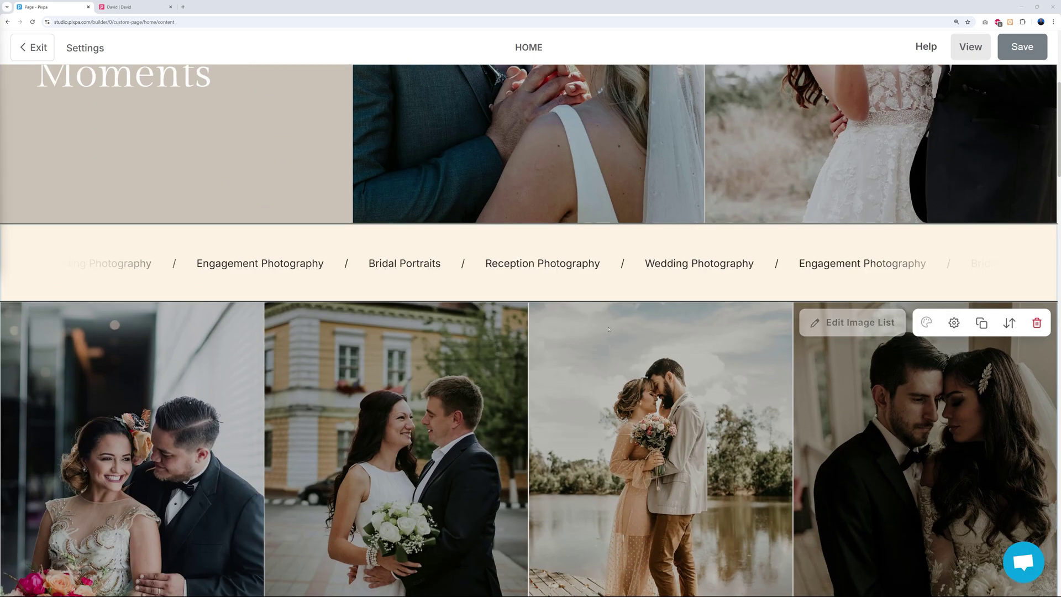
{"action": "scroll", "coordinate": [633, 428], "scroll_direction": "up", "scroll_amount": 6}
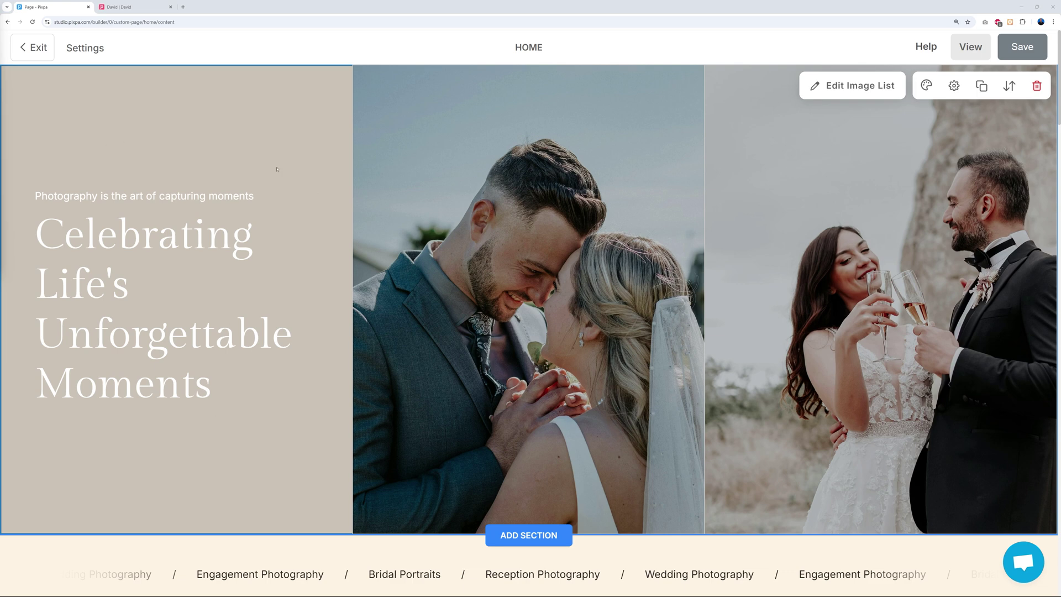
Step: Open the hero section's image list for editing and review the fields of its "Photography is the art of capturing moments" item
{"action": "left_click", "coordinate": [852, 87]}
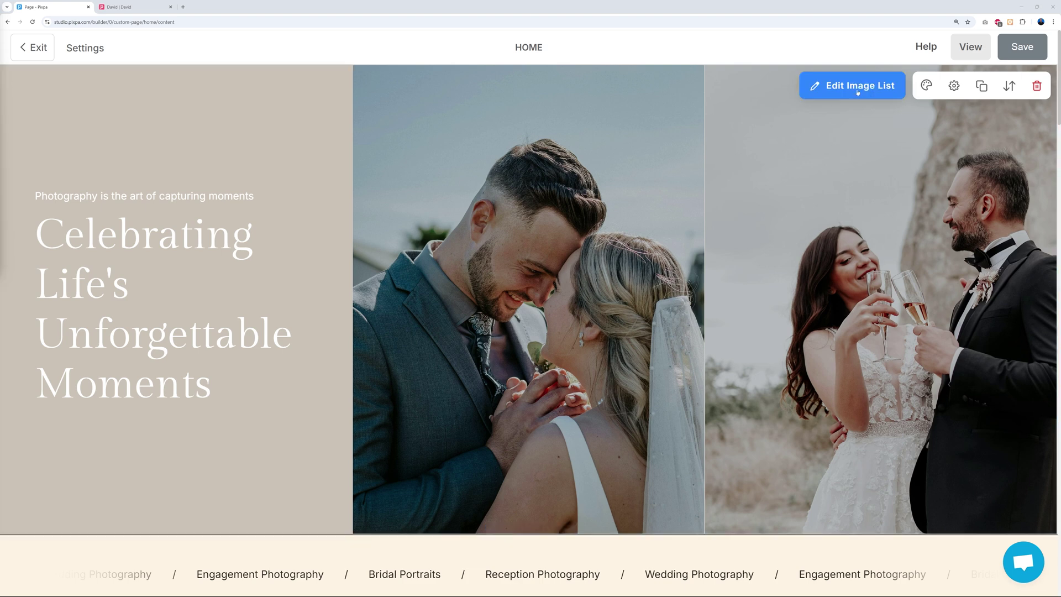
{"action": "left_click", "coordinate": [860, 88]}
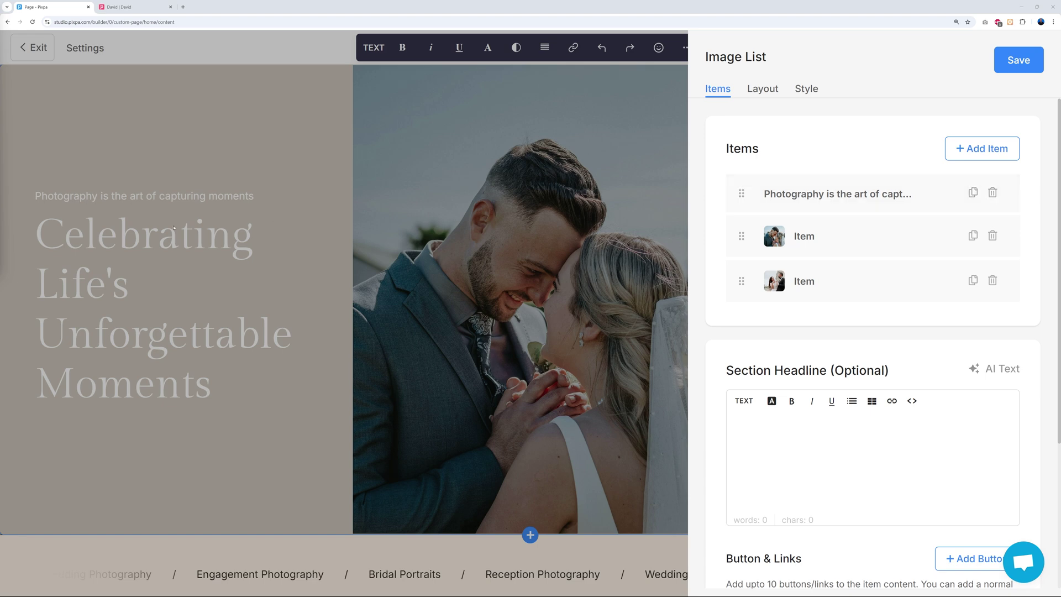
{"action": "left_click", "coordinate": [788, 196]}
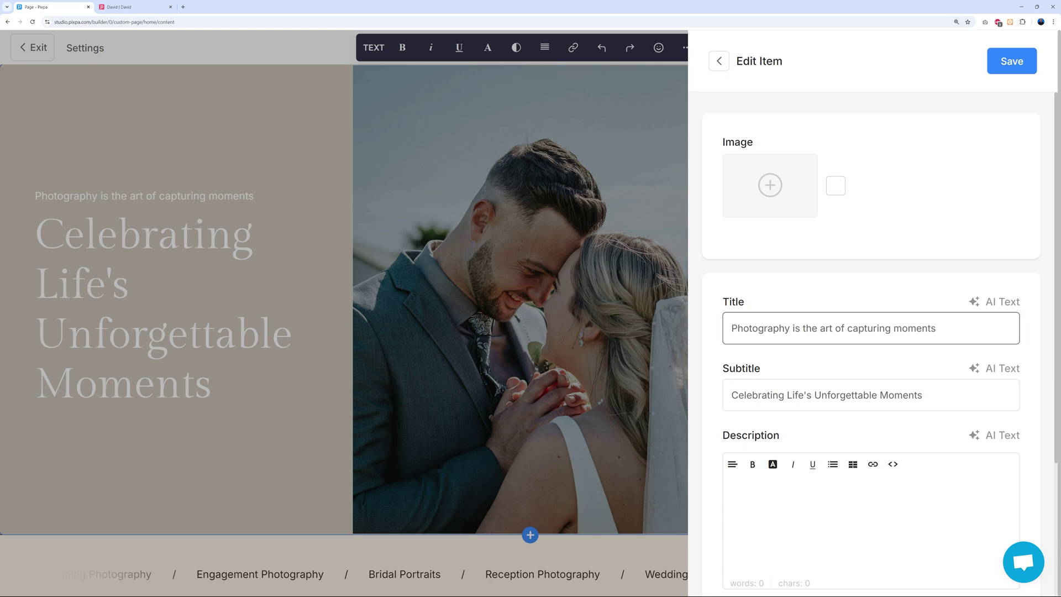
{"action": "scroll", "coordinate": [870, 386], "scroll_direction": "down", "scroll_amount": 1}
{"action": "scroll", "coordinate": [870, 387], "scroll_direction": "down", "scroll_amount": 2}
{"action": "left_click", "coordinate": [735, 388]}
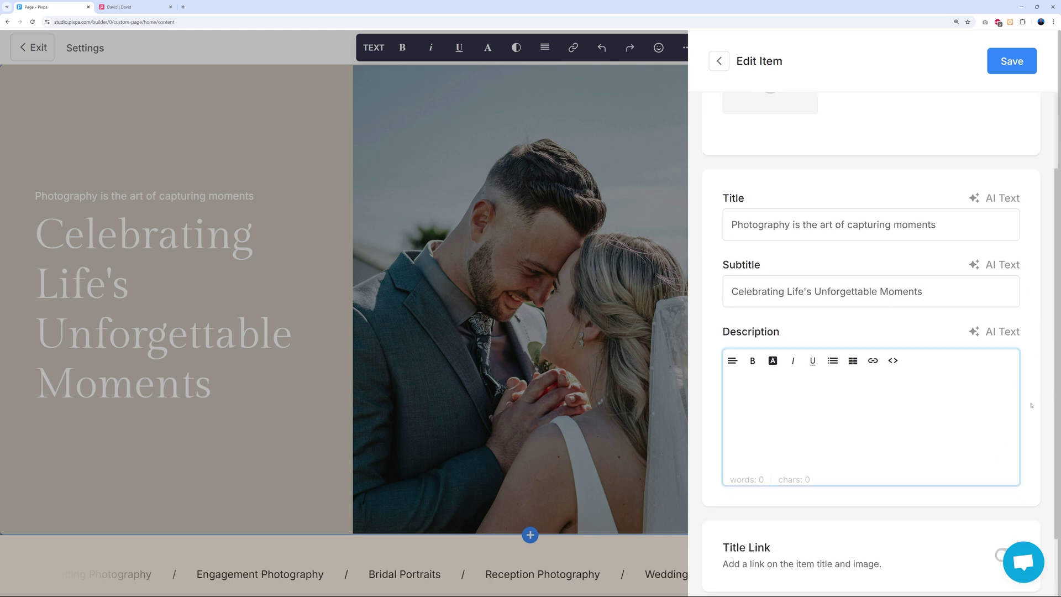
{"action": "scroll", "coordinate": [870, 442], "scroll_direction": "up", "scroll_amount": 3}
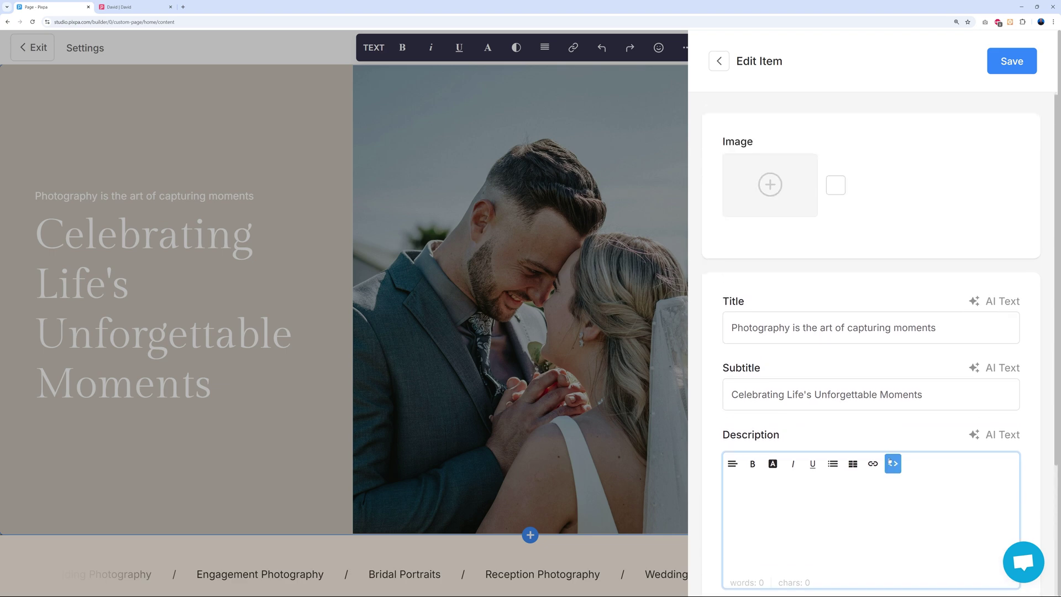
{"action": "scroll", "coordinate": [870, 442], "scroll_direction": "down", "scroll_amount": 1}
{"action": "left_click", "coordinate": [718, 61]}
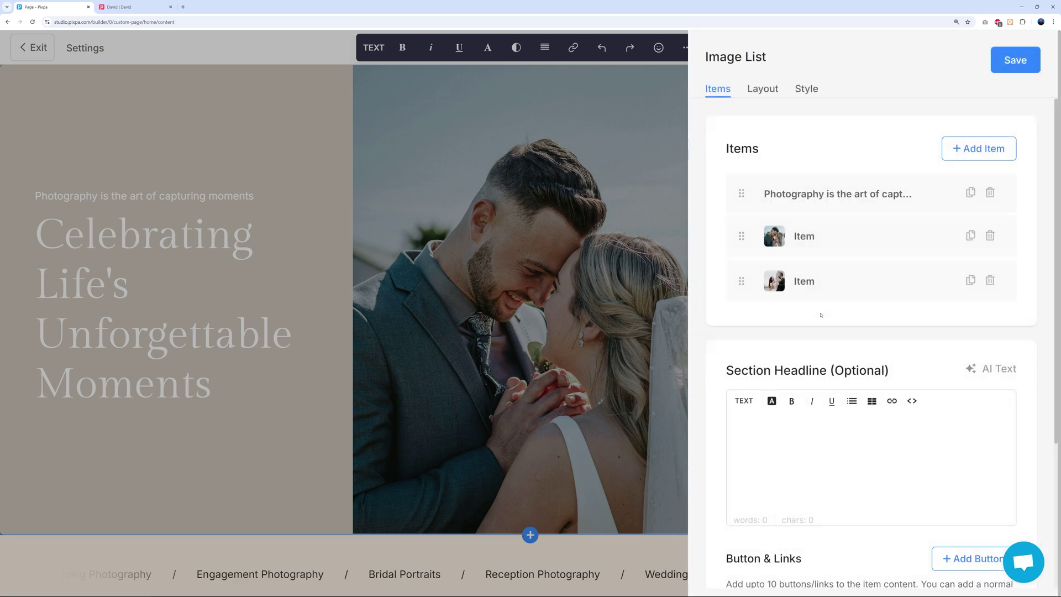
Step: Inspect the image replacement and removal options of the image list's second item, then return to the item list
{"action": "left_click", "coordinate": [804, 237]}
{"action": "mouse_move", "coordinate": [784, 191]}
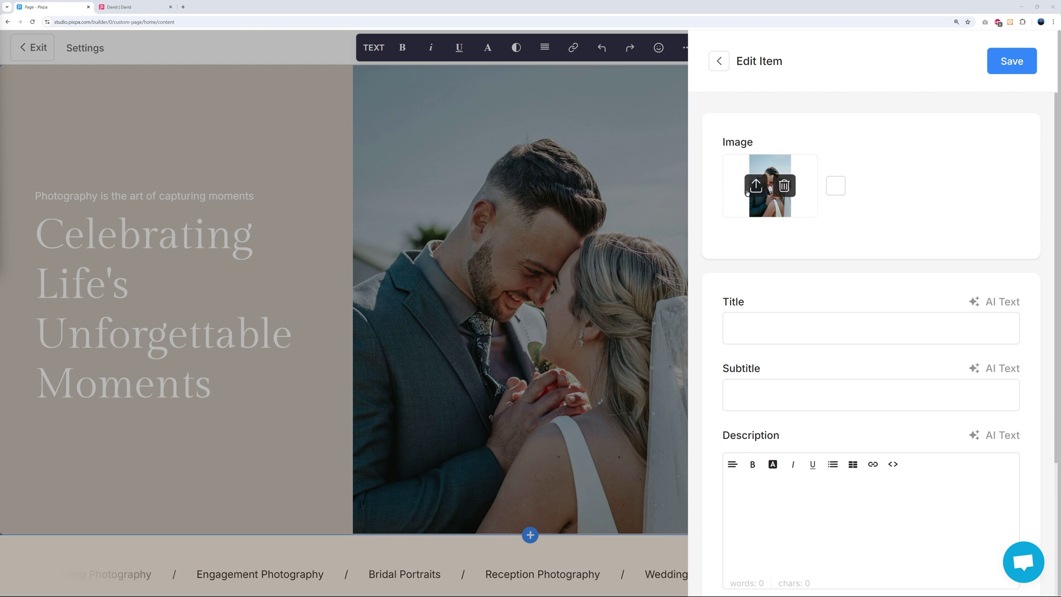
{"action": "left_click", "coordinate": [720, 62]}
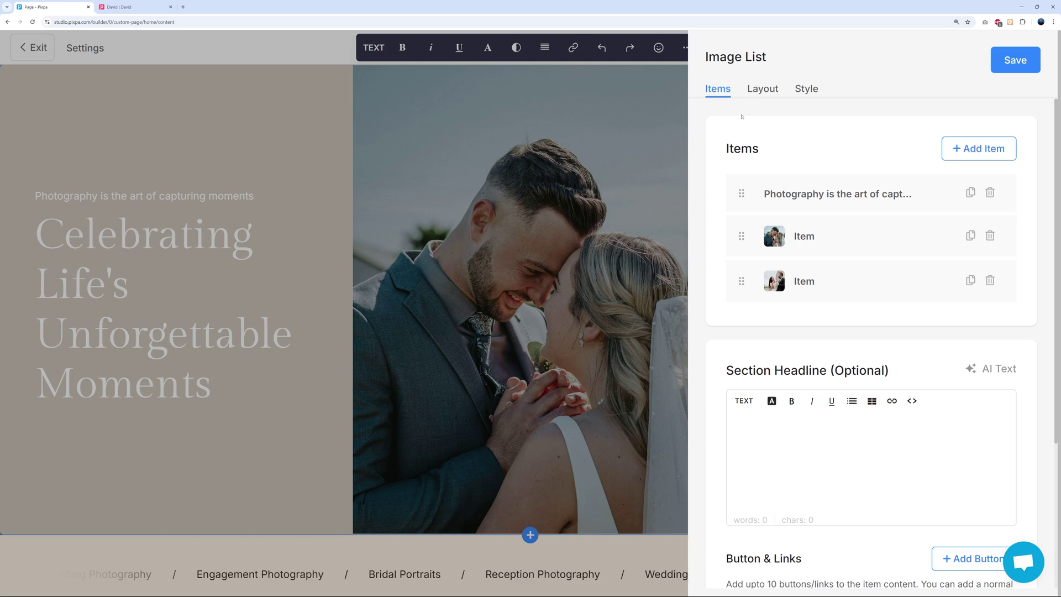
Step: Browse the layouts available for the hero section's image list
{"action": "left_click", "coordinate": [762, 88]}
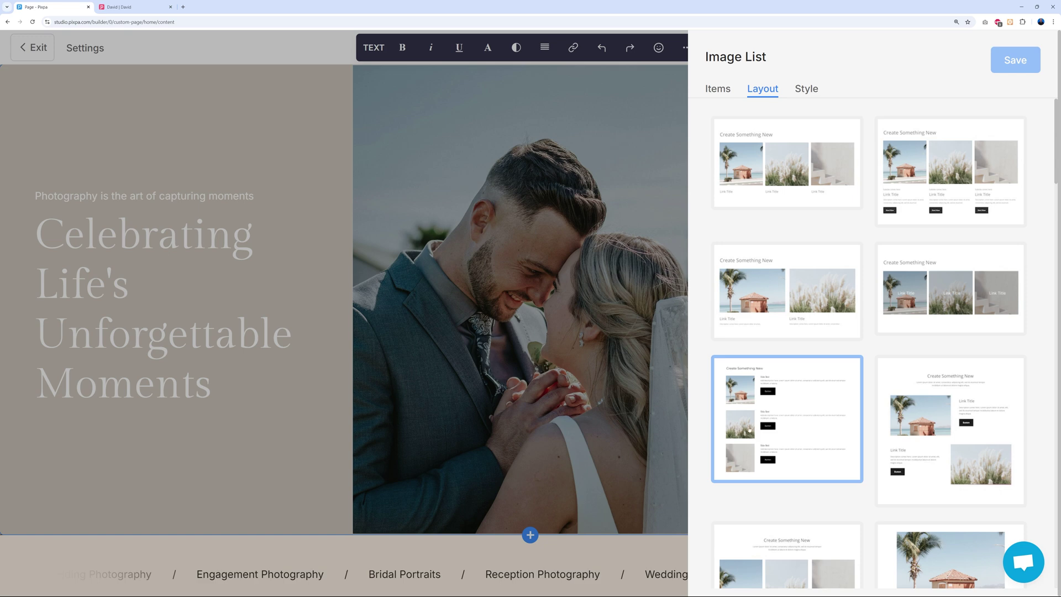
{"action": "scroll", "coordinate": [758, 440], "scroll_direction": "down", "scroll_amount": 1}
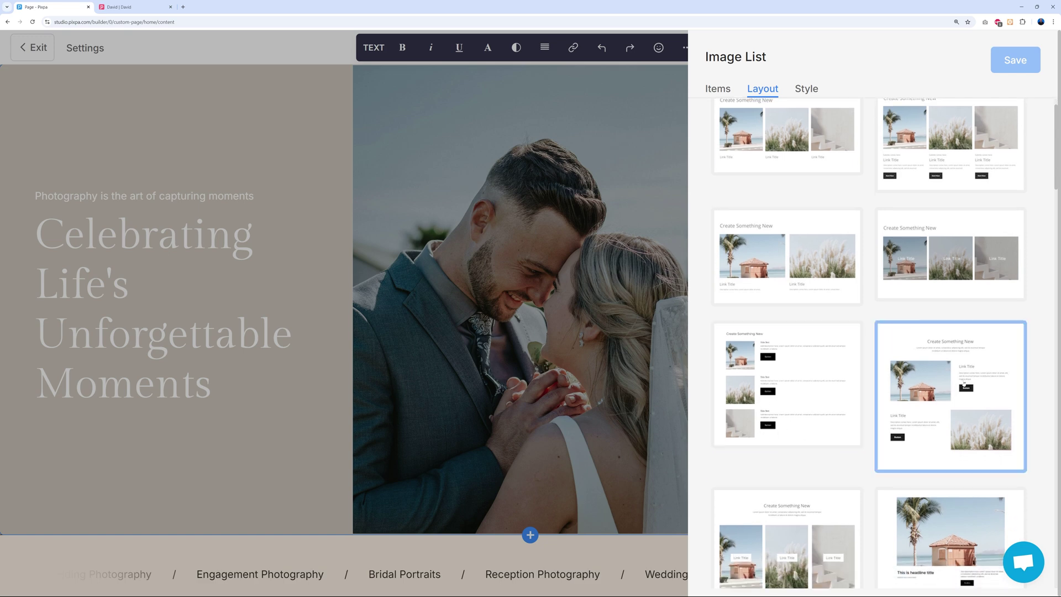
{"action": "scroll", "coordinate": [980, 438], "scroll_direction": "down", "scroll_amount": 6}
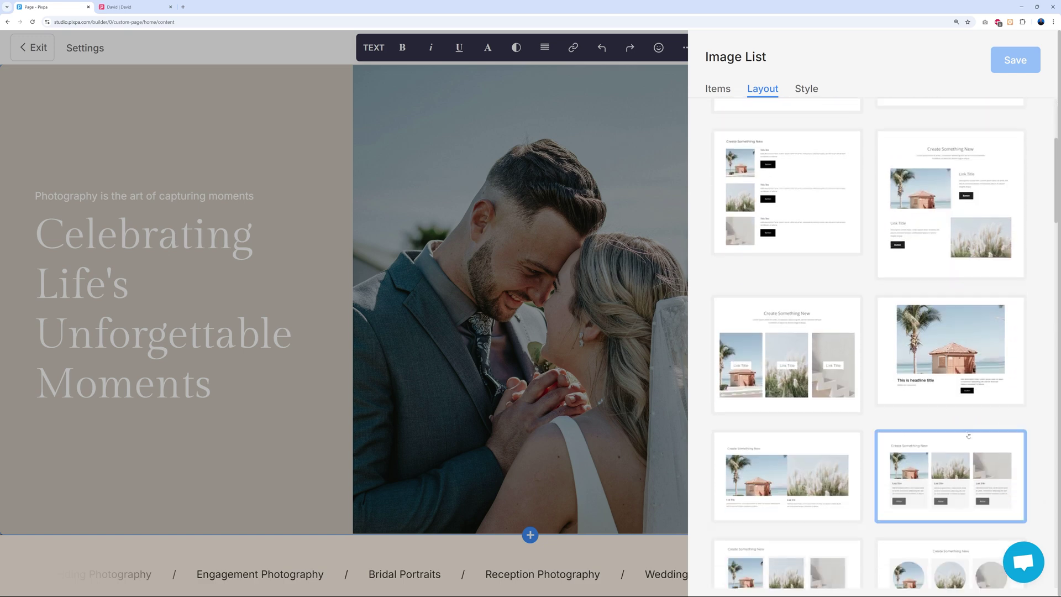
{"action": "scroll", "coordinate": [933, 475], "scroll_direction": "down", "scroll_amount": 4}
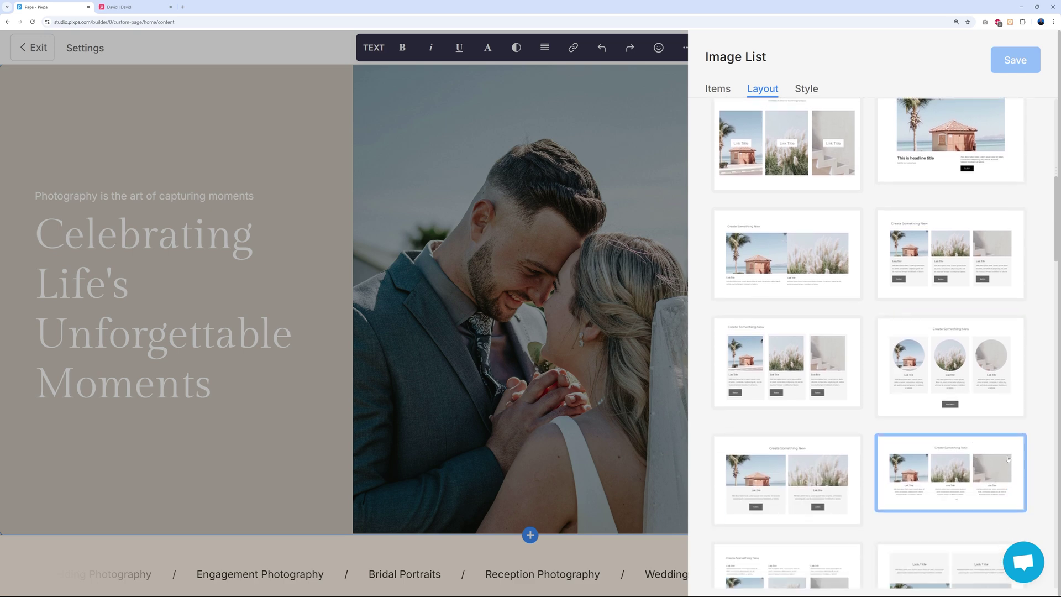
{"action": "scroll", "coordinate": [1036, 455], "scroll_direction": "up", "scroll_amount": 8}
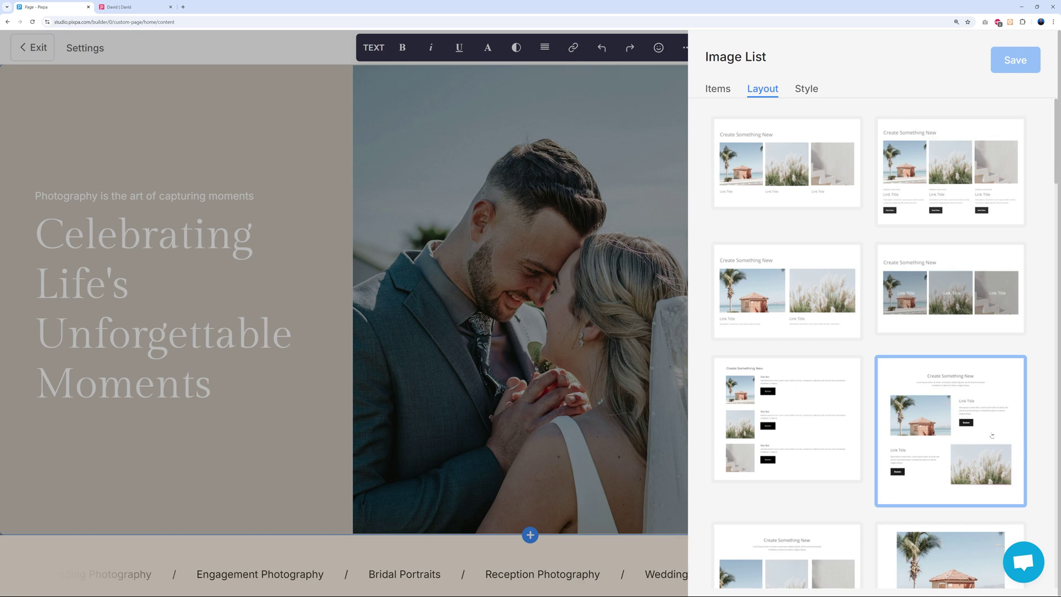
Step: Open the image list's style options and view the choices for the number of columns, leaving the setting as is
{"action": "left_click", "coordinate": [813, 92]}
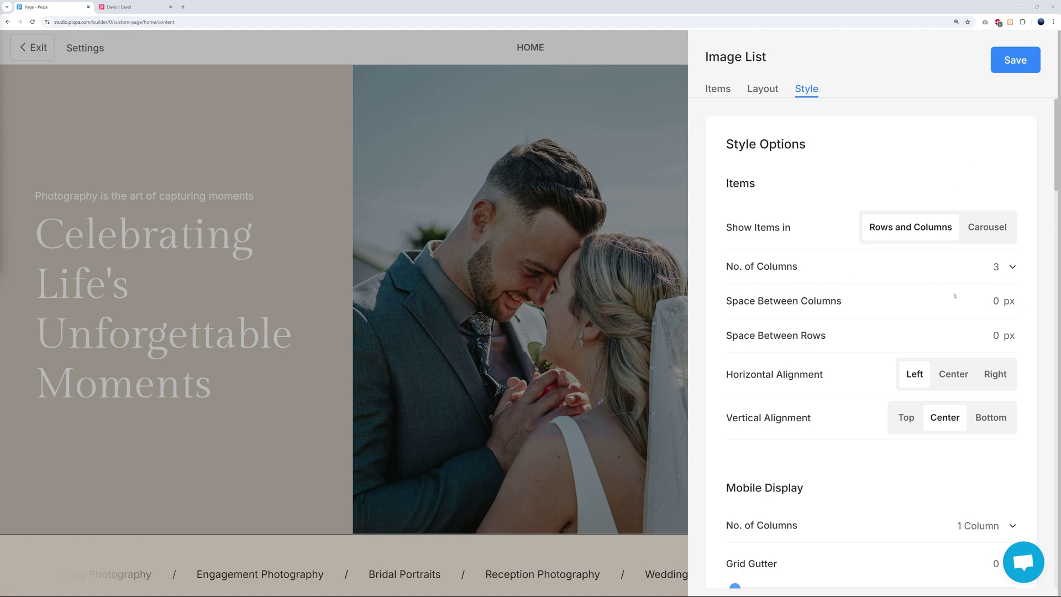
{"action": "left_click", "coordinate": [1014, 267]}
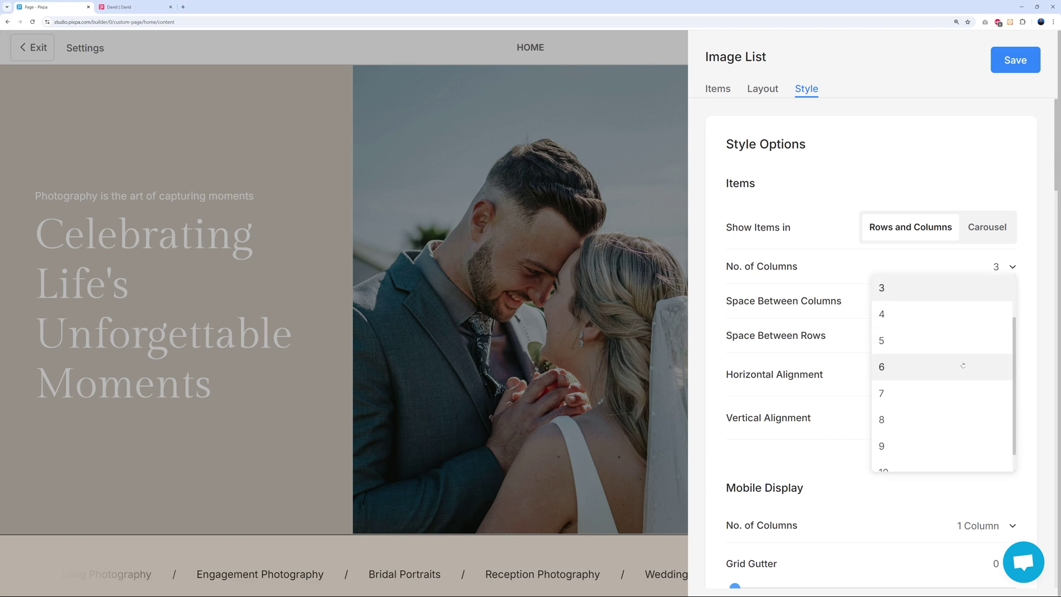
{"action": "scroll", "coordinate": [926, 367], "scroll_direction": "up", "scroll_amount": 1}
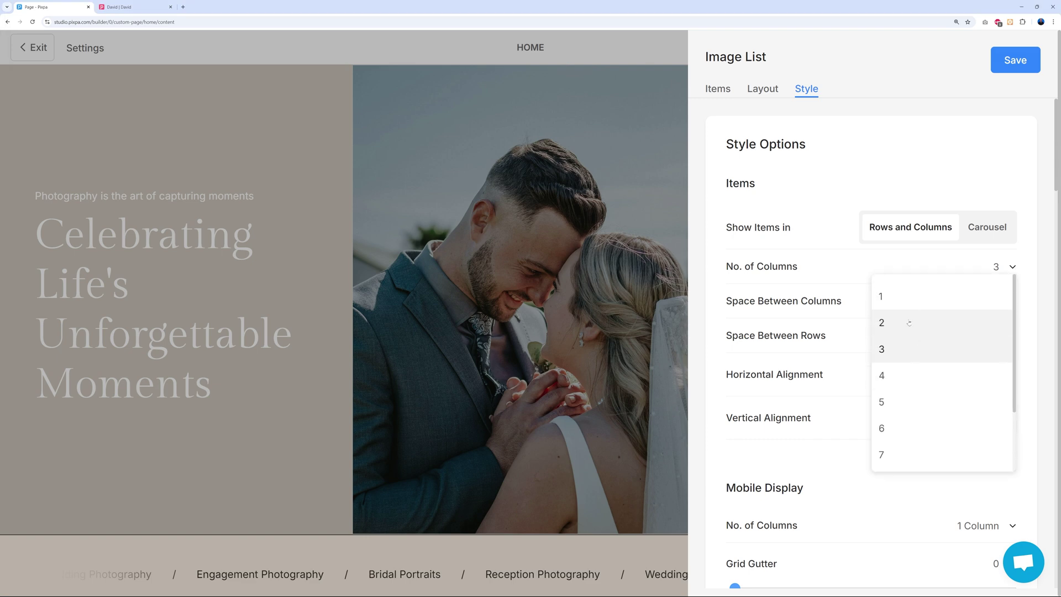
{"action": "left_click", "coordinate": [848, 275]}
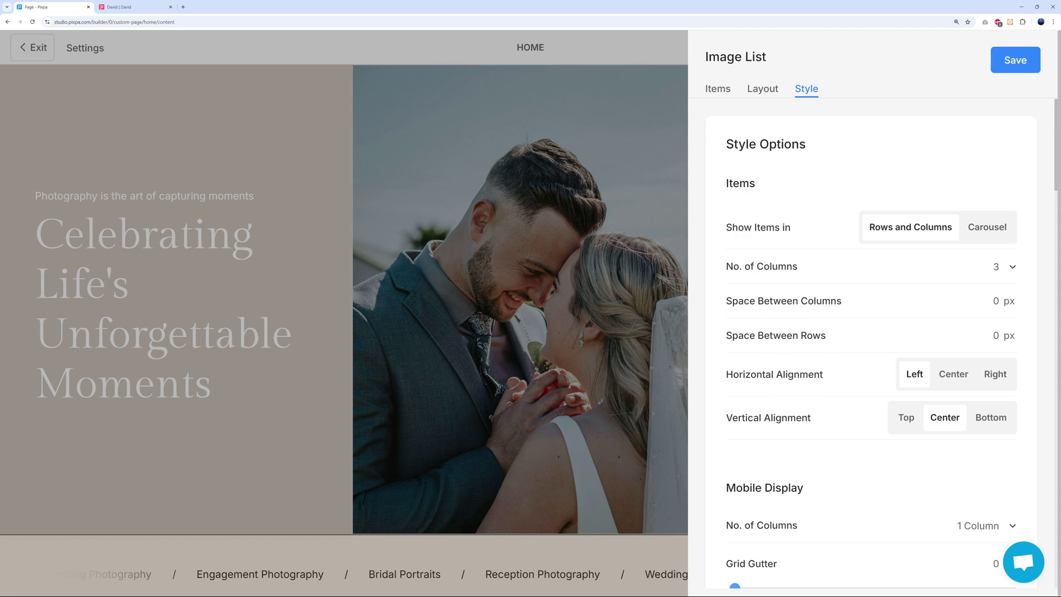
Step: Review the image list's remaining style options, from mobile display, text size and spacing to image hover, cards, buttons and icons
{"action": "scroll", "coordinate": [851, 414], "scroll_direction": "down", "scroll_amount": 4}
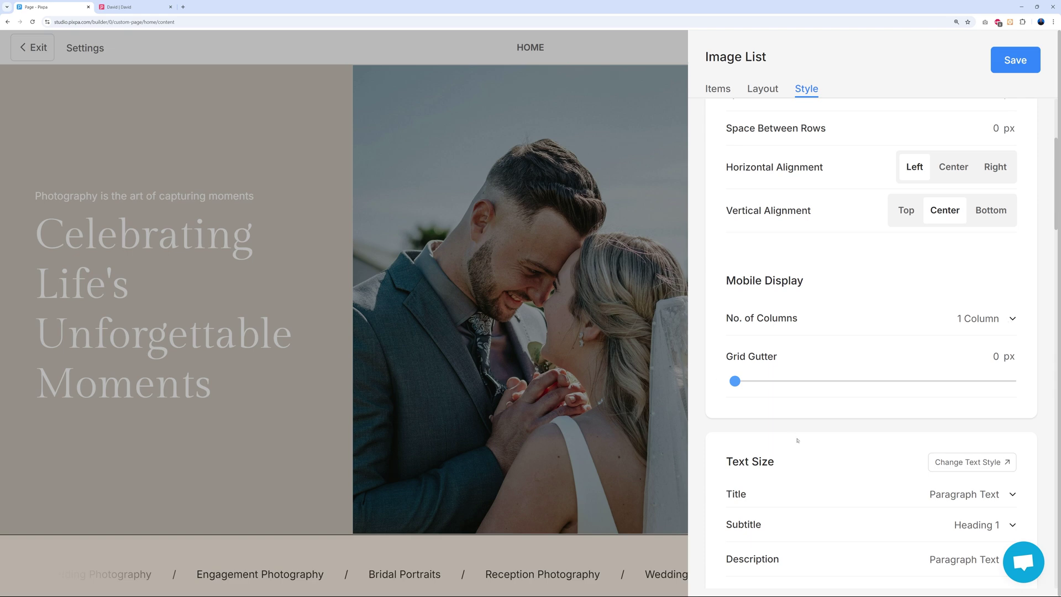
{"action": "scroll", "coordinate": [796, 441], "scroll_direction": "down", "scroll_amount": 4}
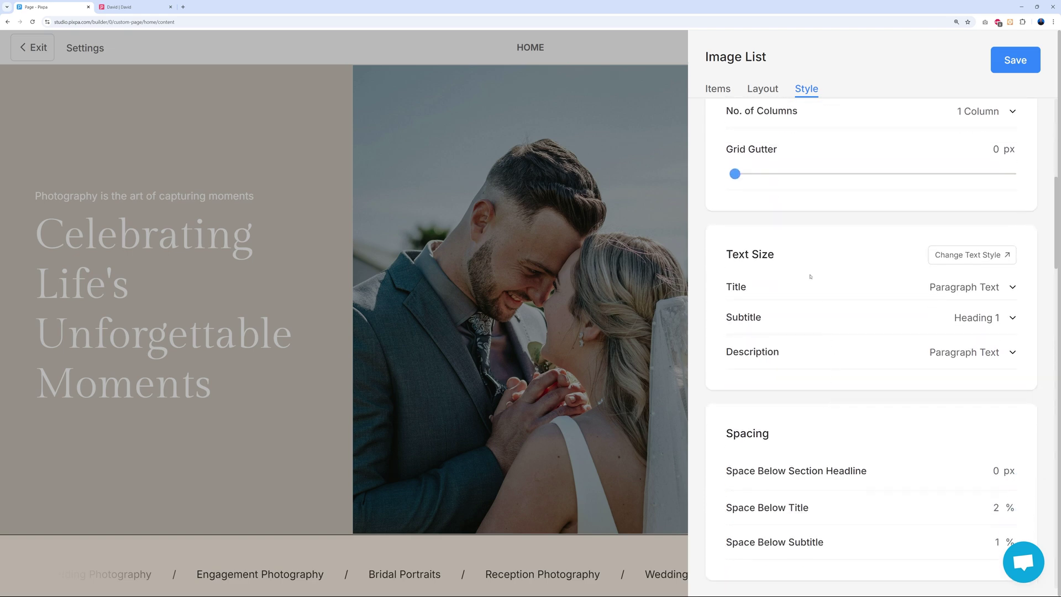
{"action": "scroll", "coordinate": [827, 302], "scroll_direction": "down", "scroll_amount": 8}
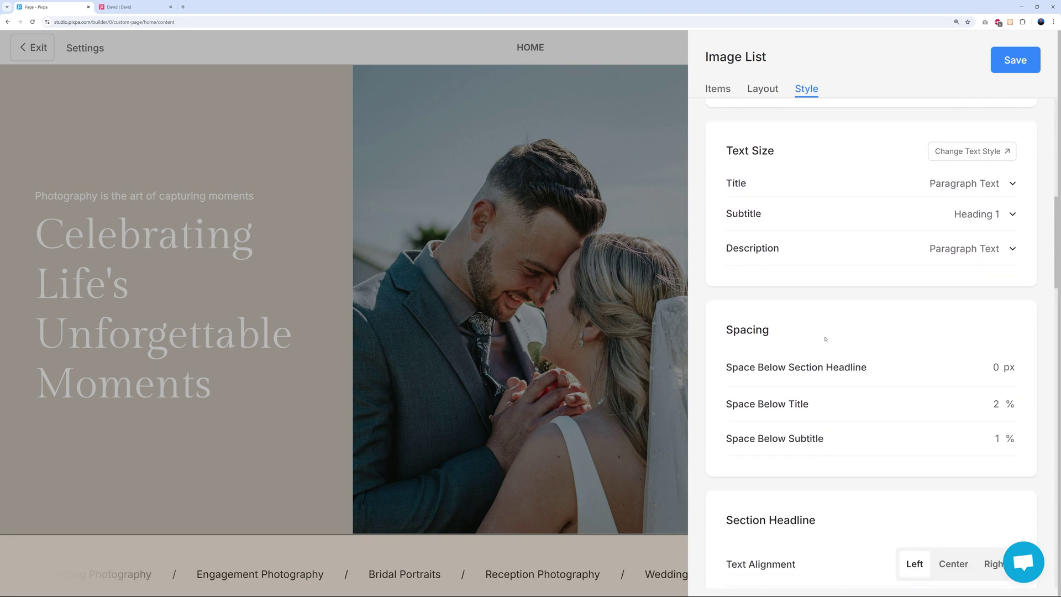
{"action": "scroll", "coordinate": [826, 341], "scroll_direction": "down", "scroll_amount": 5}
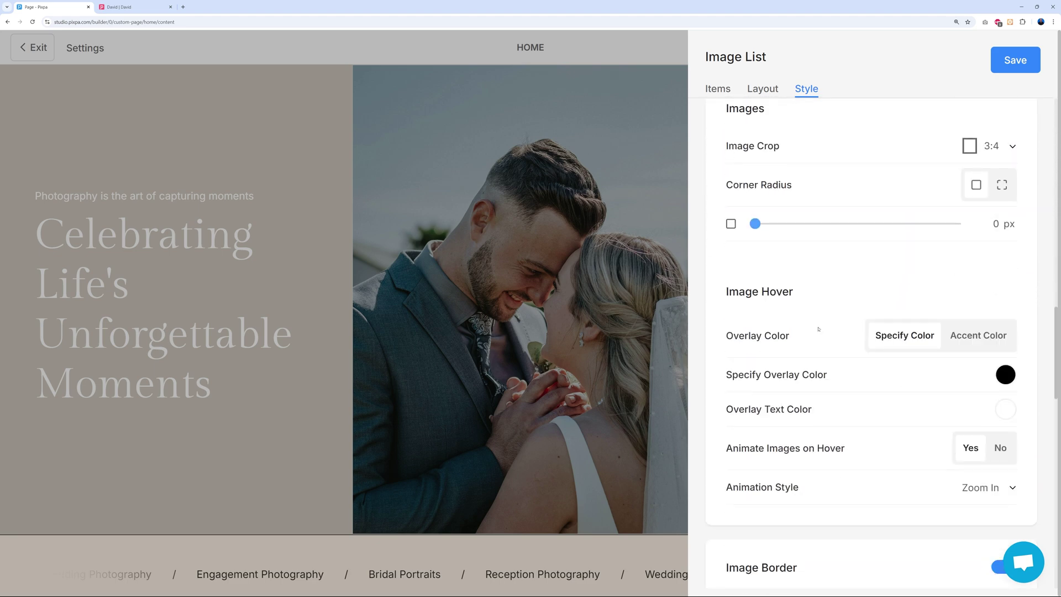
{"action": "scroll", "coordinate": [817, 330], "scroll_direction": "down", "scroll_amount": 12}
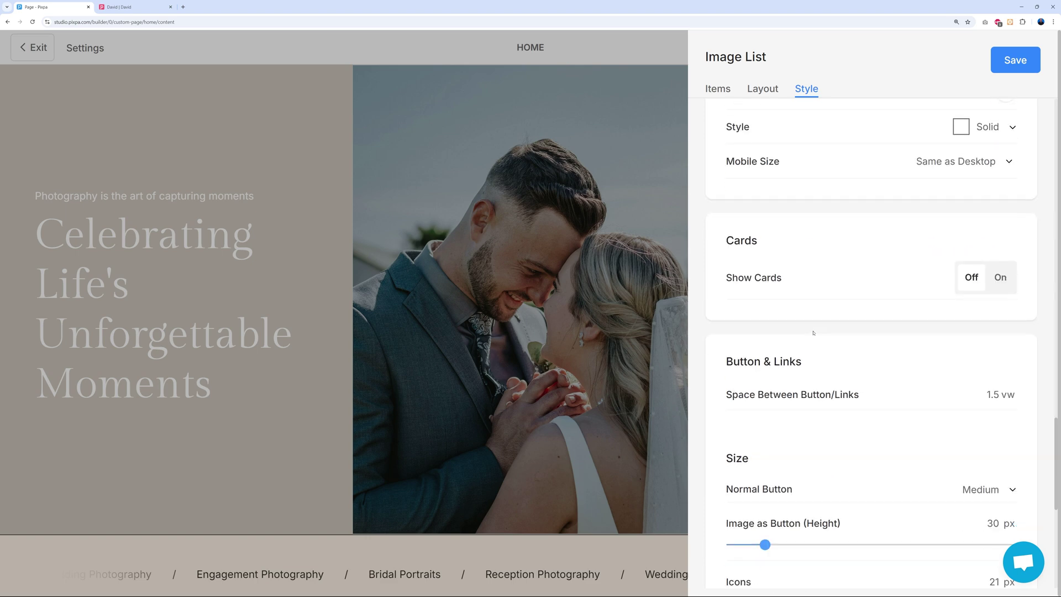
{"action": "scroll", "coordinate": [812, 332], "scroll_direction": "down", "scroll_amount": 8}
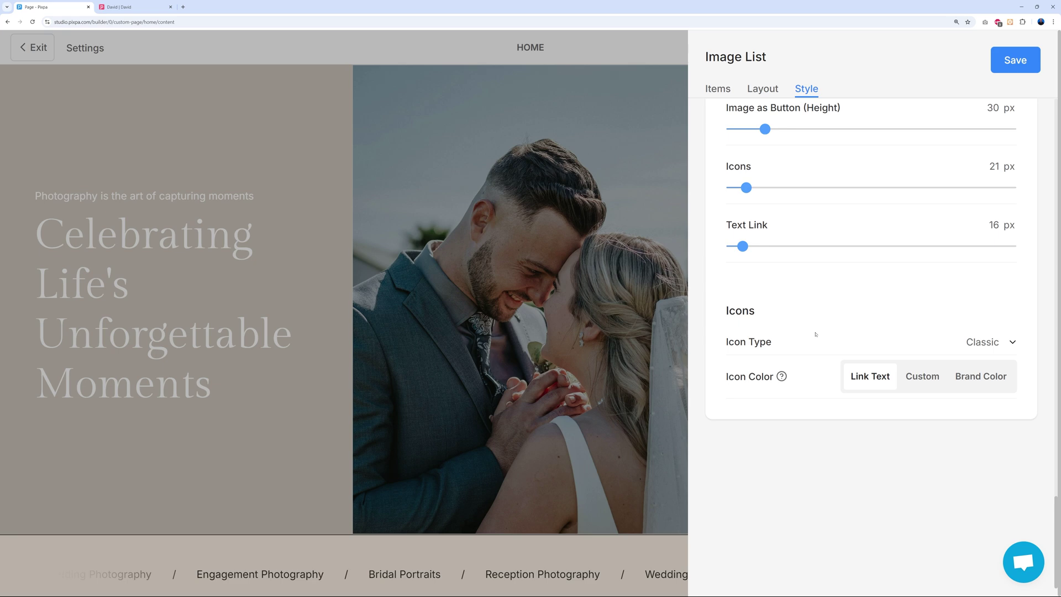
{"action": "scroll", "coordinate": [815, 333], "scroll_direction": "up", "scroll_amount": 20}
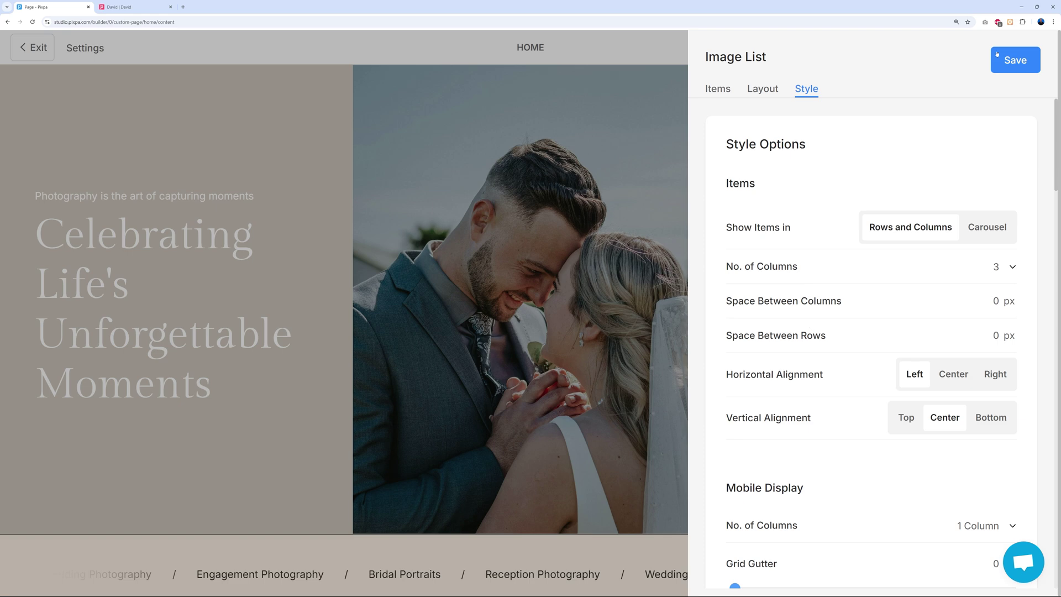
Step: Save the hero image list and close its settings
{"action": "left_click", "coordinate": [1014, 61]}
{"action": "left_click", "coordinate": [308, 210]}
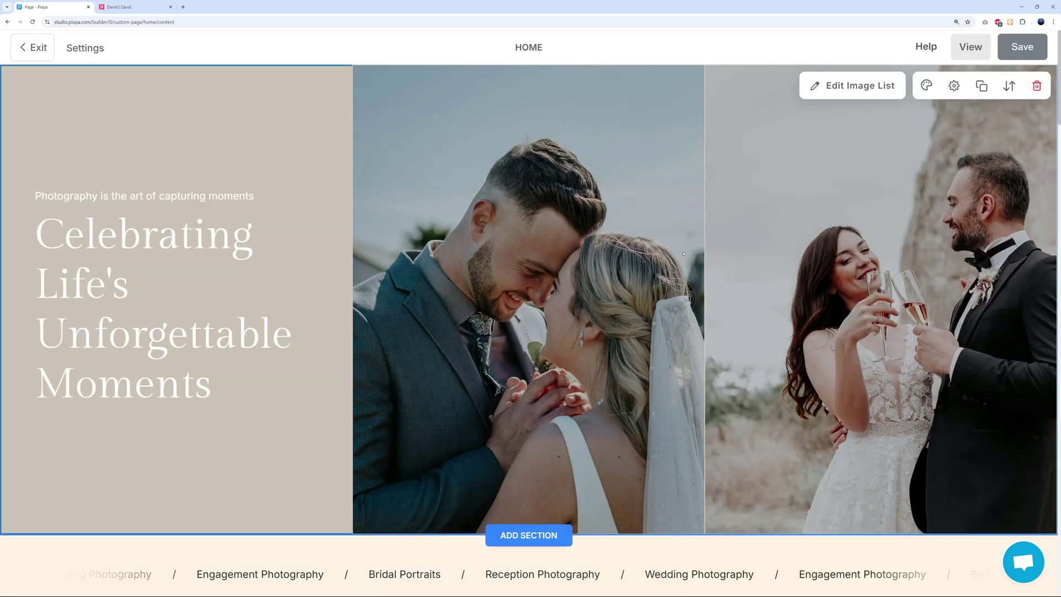
Step: Open the marquee section for editing, look over its text items, and close it again
{"action": "scroll", "coordinate": [683, 254], "scroll_direction": "down", "scroll_amount": 5}
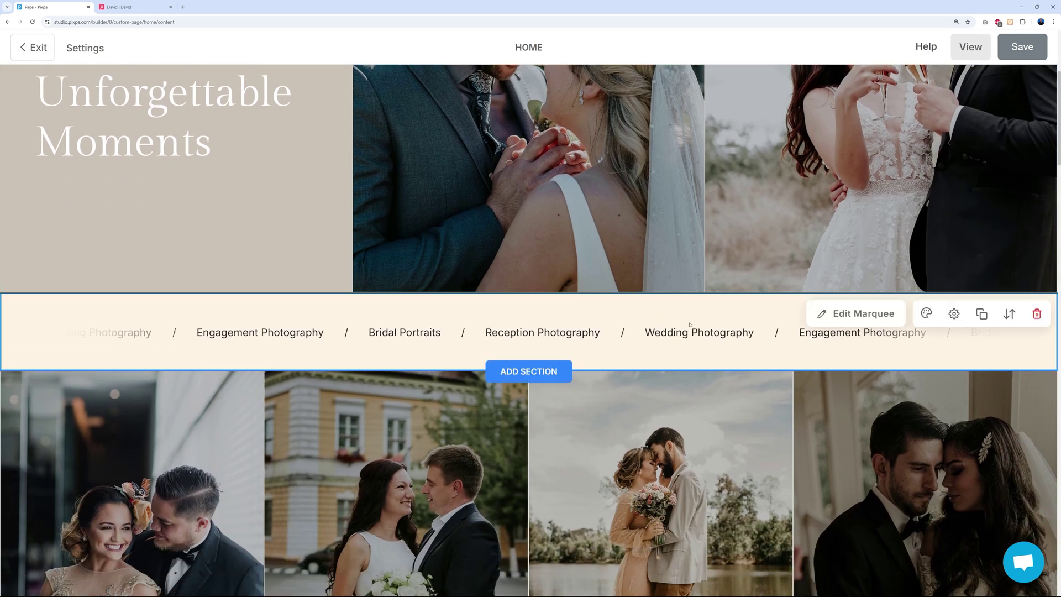
{"action": "left_click", "coordinate": [858, 314]}
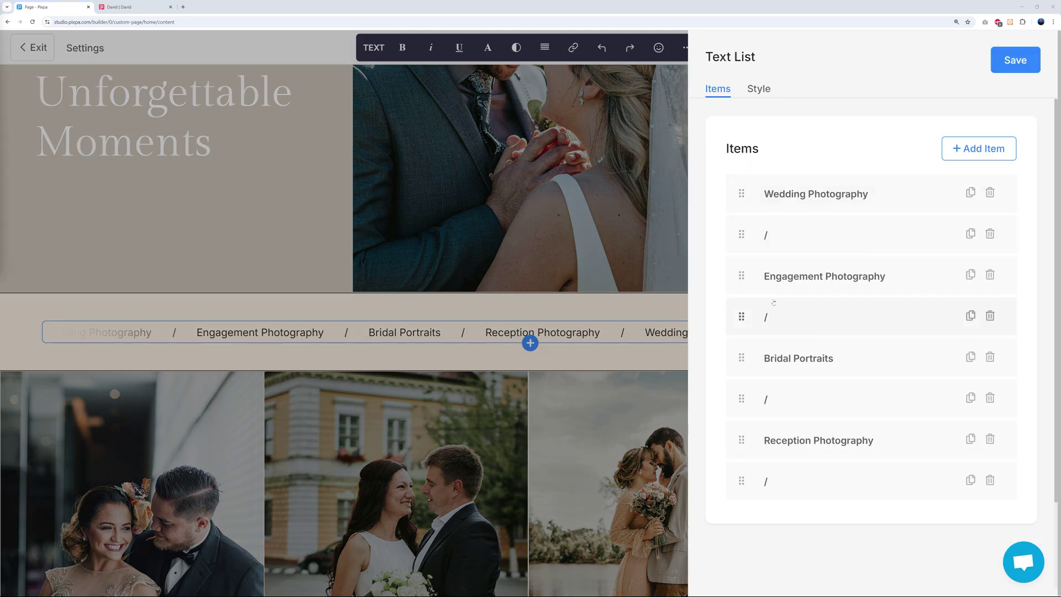
{"action": "left_click", "coordinate": [426, 353]}
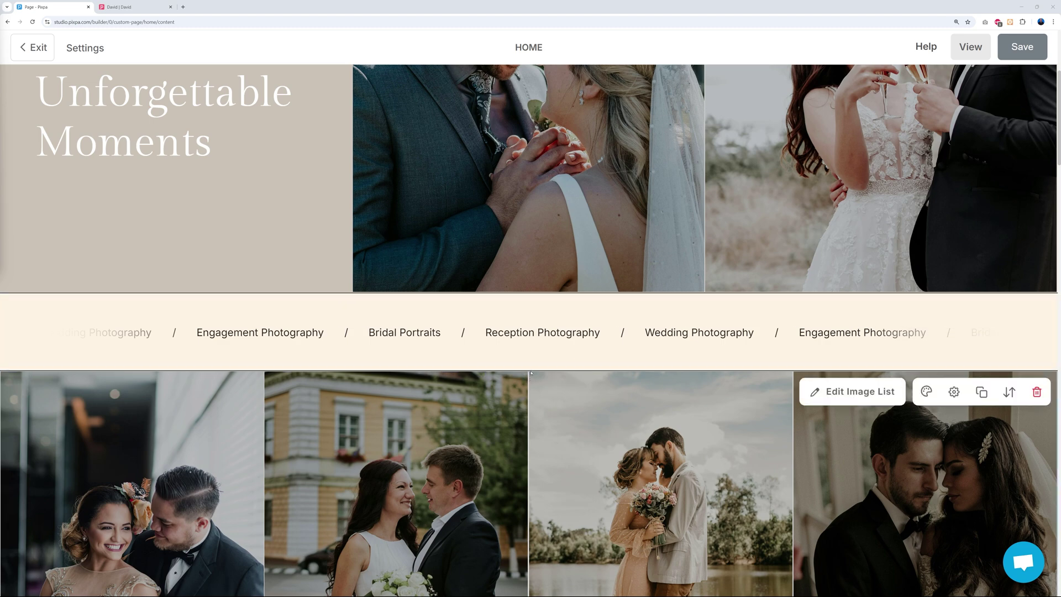
Step: Start adding a section directly below the marquee and browse the Cover, Headline, Banner, Gallery, Images and Text templates
{"action": "left_click", "coordinate": [536, 373]}
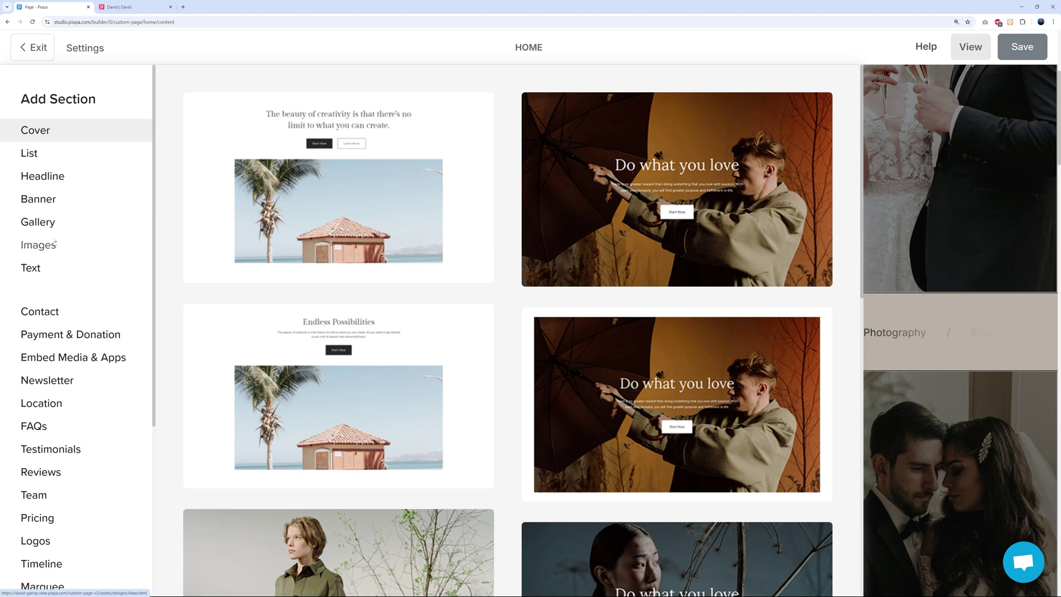
{"action": "left_click", "coordinate": [51, 176]}
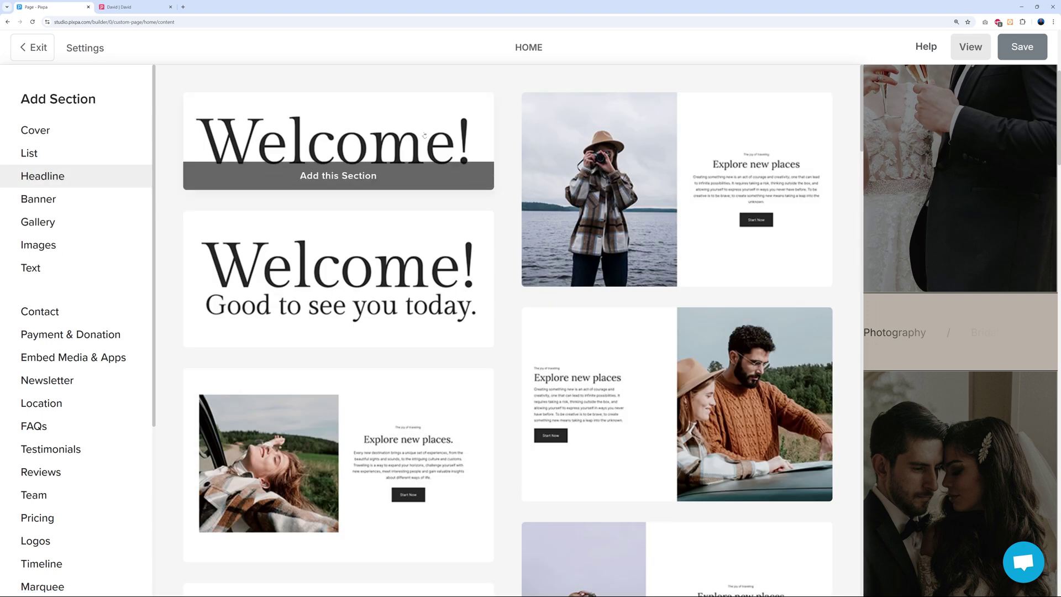
{"action": "mouse_move", "coordinate": [708, 166]}
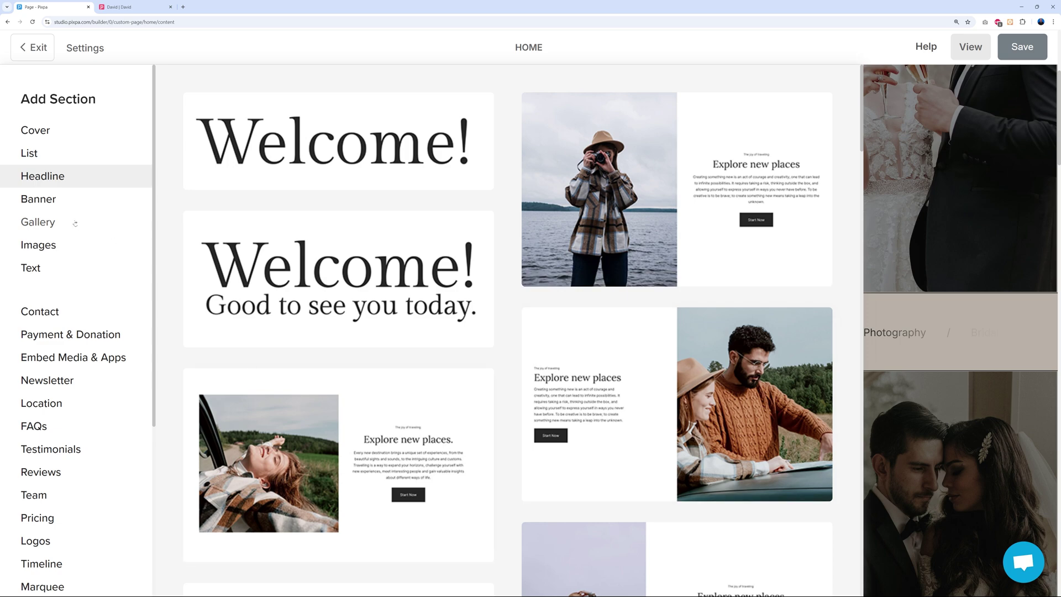
{"action": "left_click", "coordinate": [48, 205]}
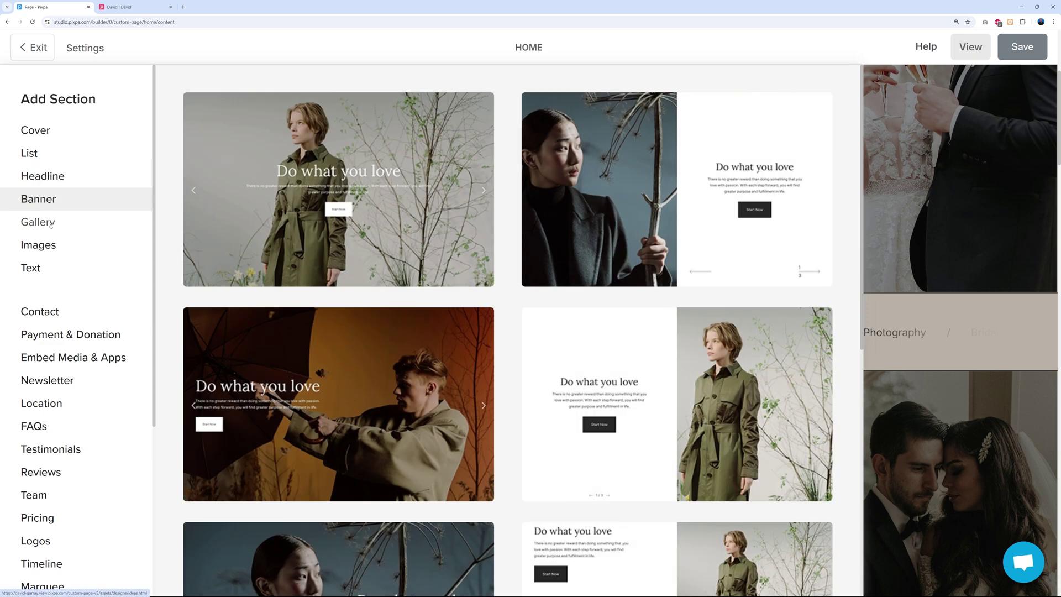
{"action": "left_click", "coordinate": [52, 221]}
{"action": "left_click", "coordinate": [55, 245]}
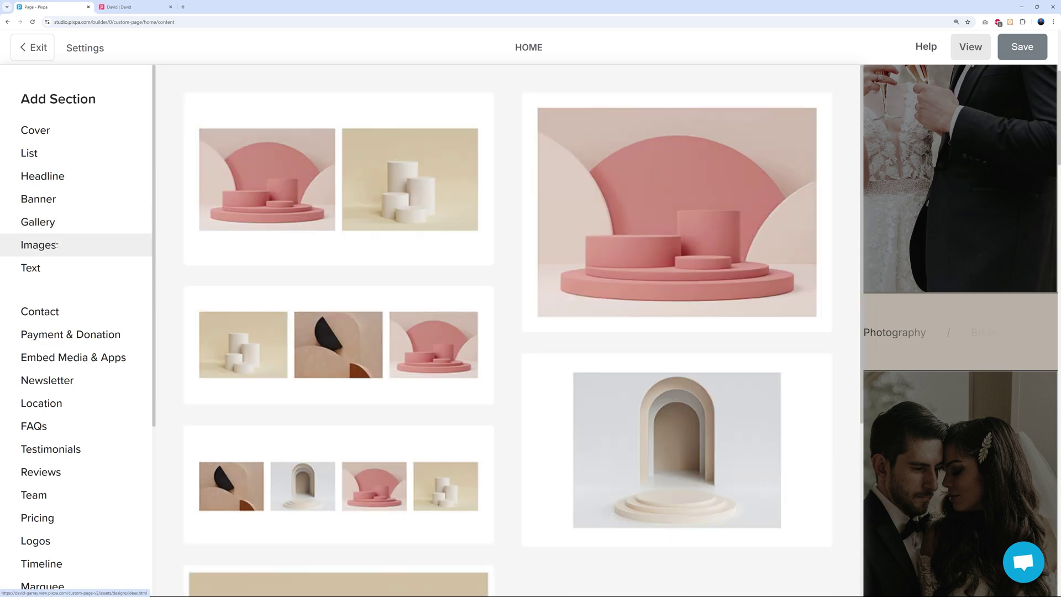
{"action": "left_click", "coordinate": [33, 268]}
{"action": "scroll", "coordinate": [94, 298], "scroll_direction": "down", "scroll_amount": 1}
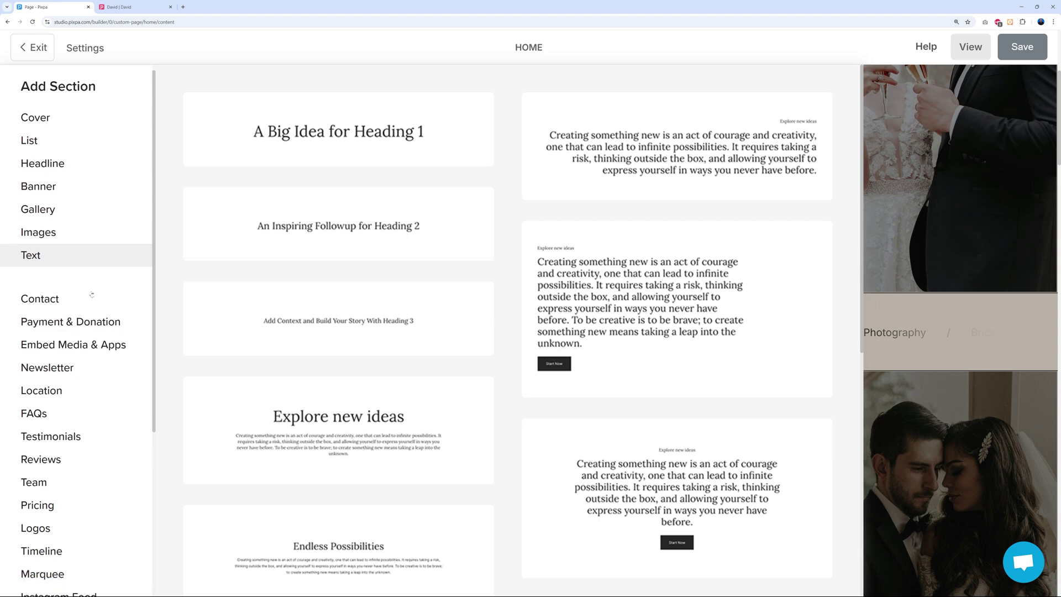
Step: Browse the Contact, Payment & Donation, Embed Media & Apps, Location, FAQs and Testimonials templates and the remaining section categories
{"action": "left_click", "coordinate": [53, 280]}
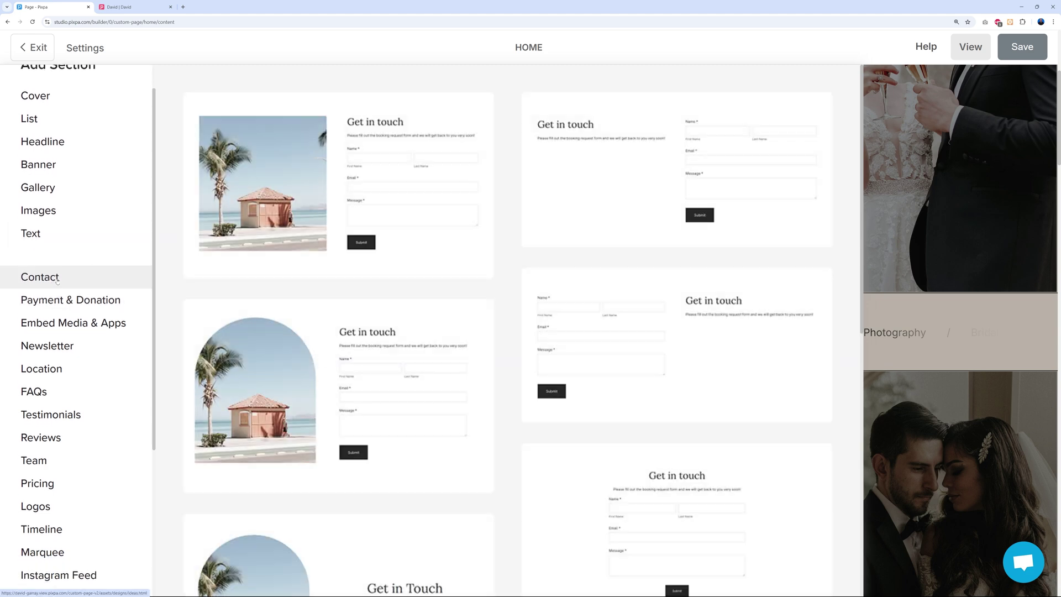
{"action": "left_click", "coordinate": [69, 302]}
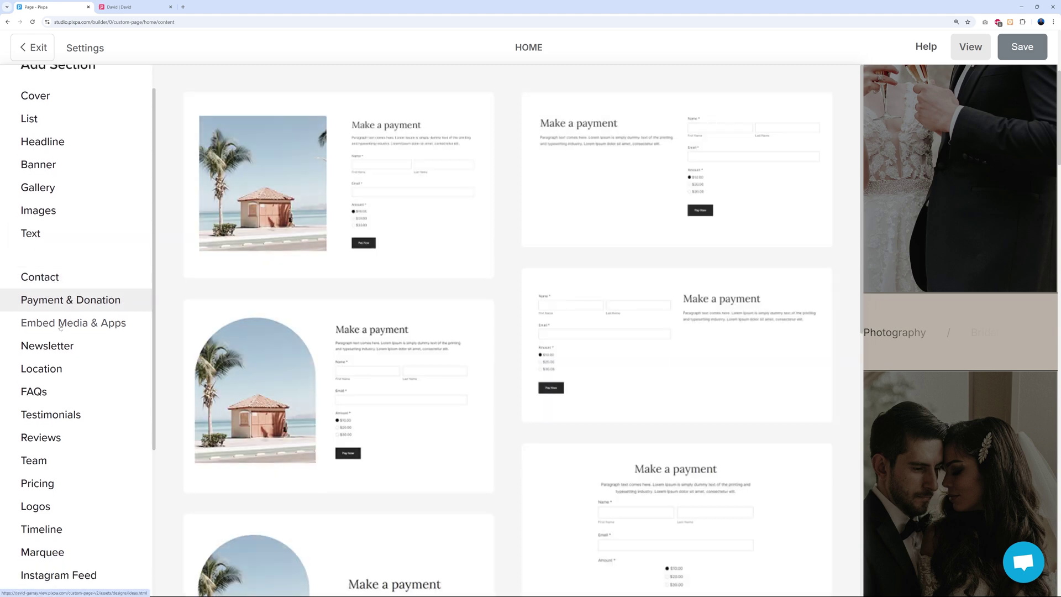
{"action": "left_click", "coordinate": [62, 327]}
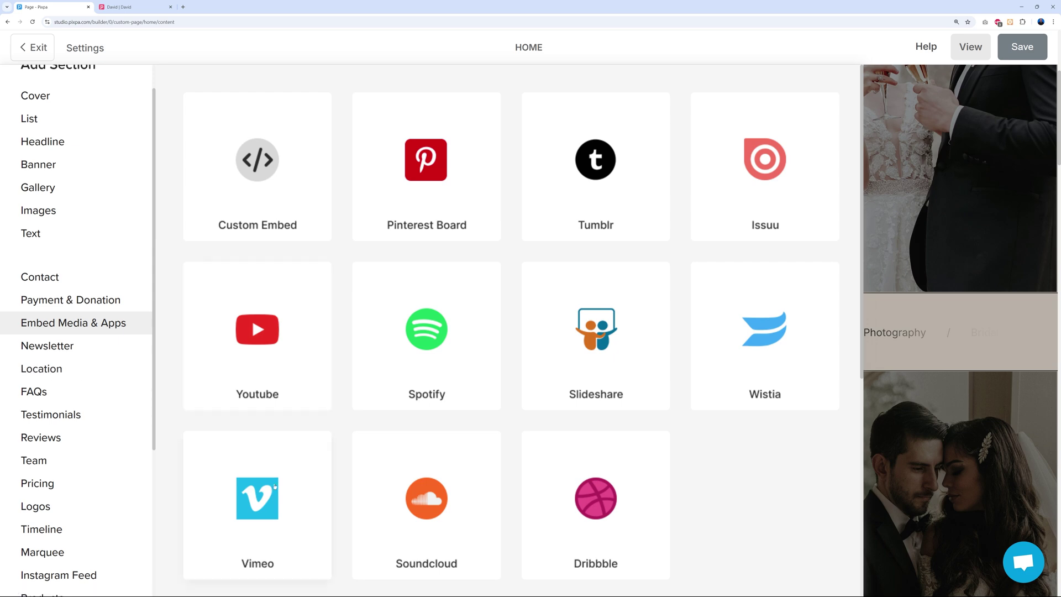
{"action": "left_click", "coordinate": [51, 370]}
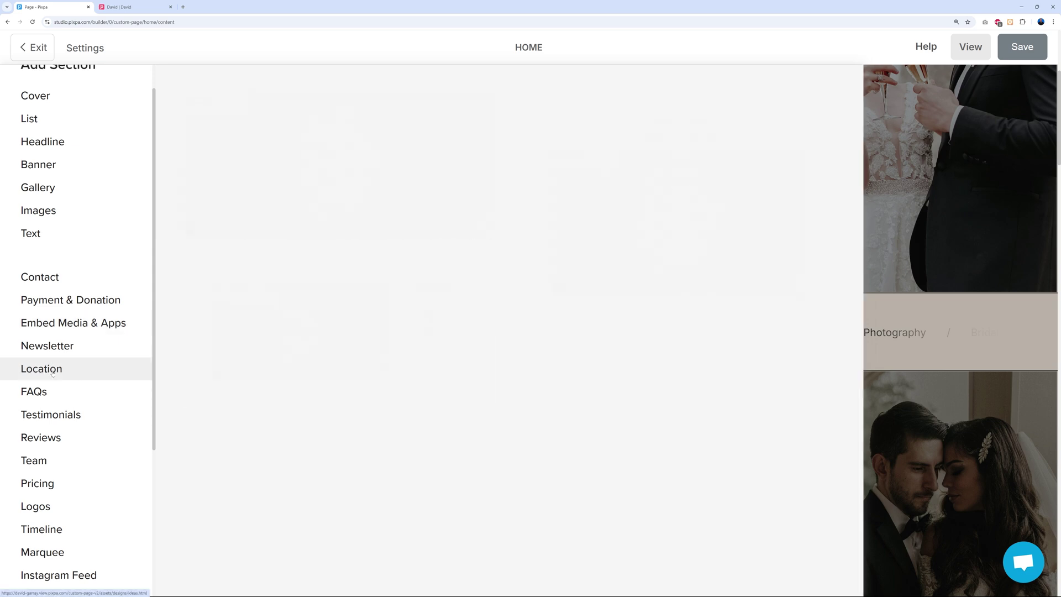
{"action": "scroll", "coordinate": [62, 382], "scroll_direction": "down", "scroll_amount": 1}
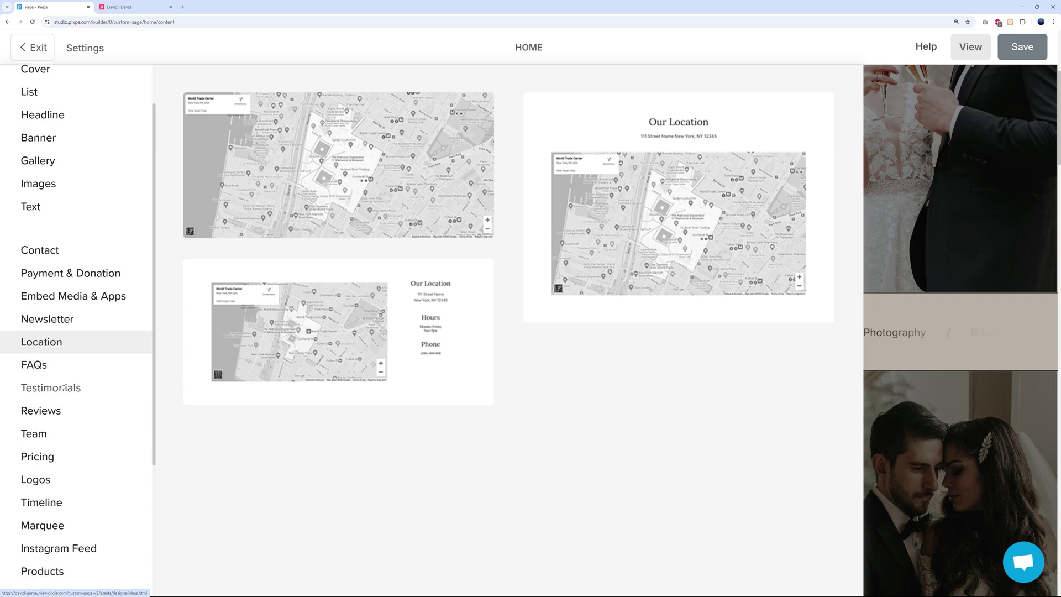
{"action": "left_click", "coordinate": [33, 360]}
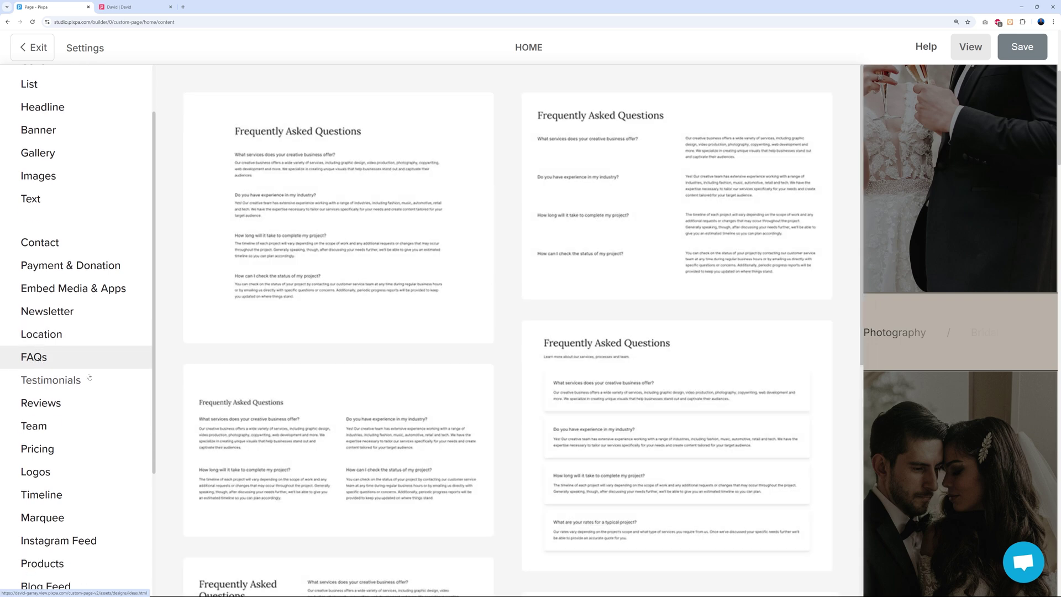
{"action": "scroll", "coordinate": [64, 380], "scroll_direction": "down", "scroll_amount": 1}
{"action": "left_click", "coordinate": [65, 347]}
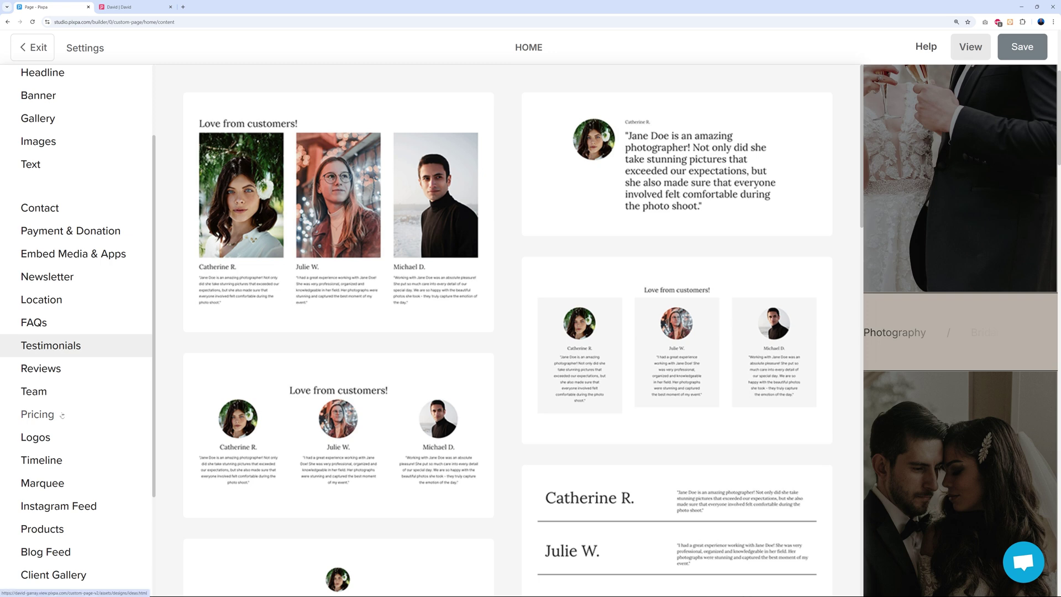
{"action": "scroll", "coordinate": [70, 409], "scroll_direction": "down", "scroll_amount": 4}
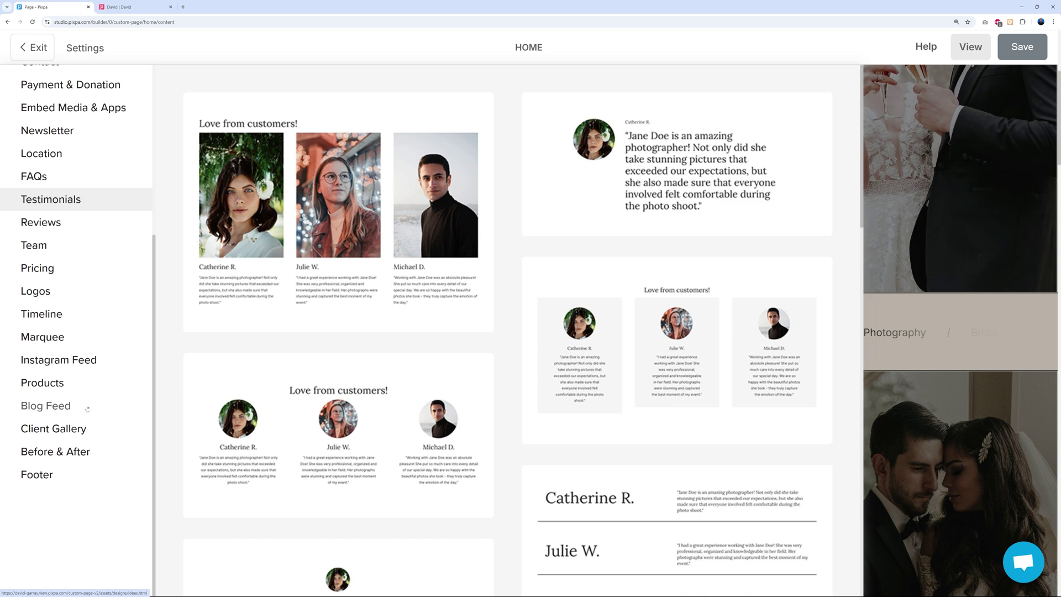
{"action": "scroll", "coordinate": [88, 408], "scroll_direction": "up", "scroll_amount": 7}
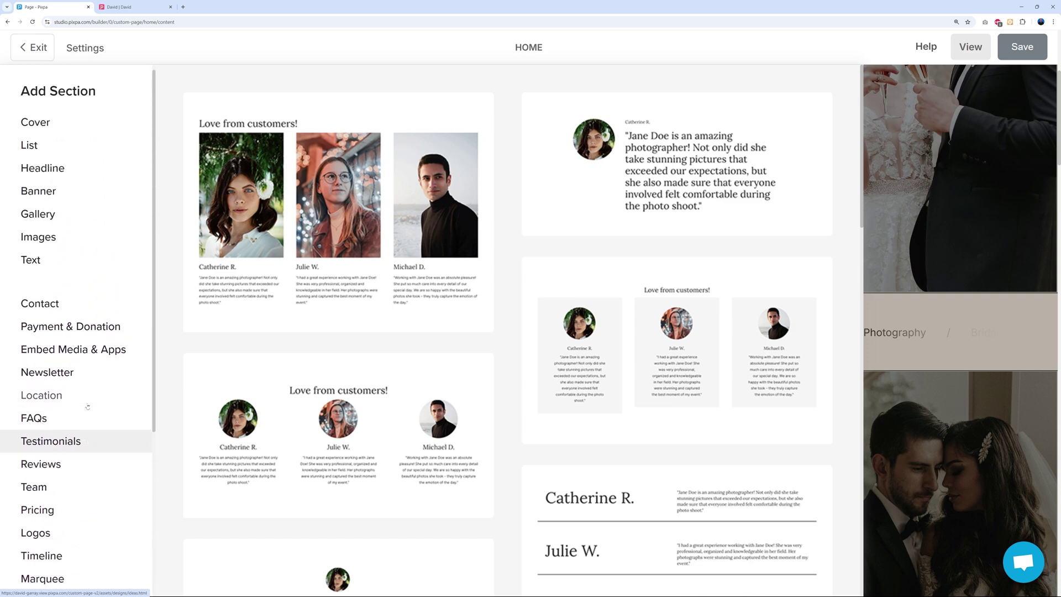
Step: Add the "Explore new places" Headline section with the photographer by the lake beside centered text below the marquee
{"action": "left_click", "coordinate": [48, 200]}
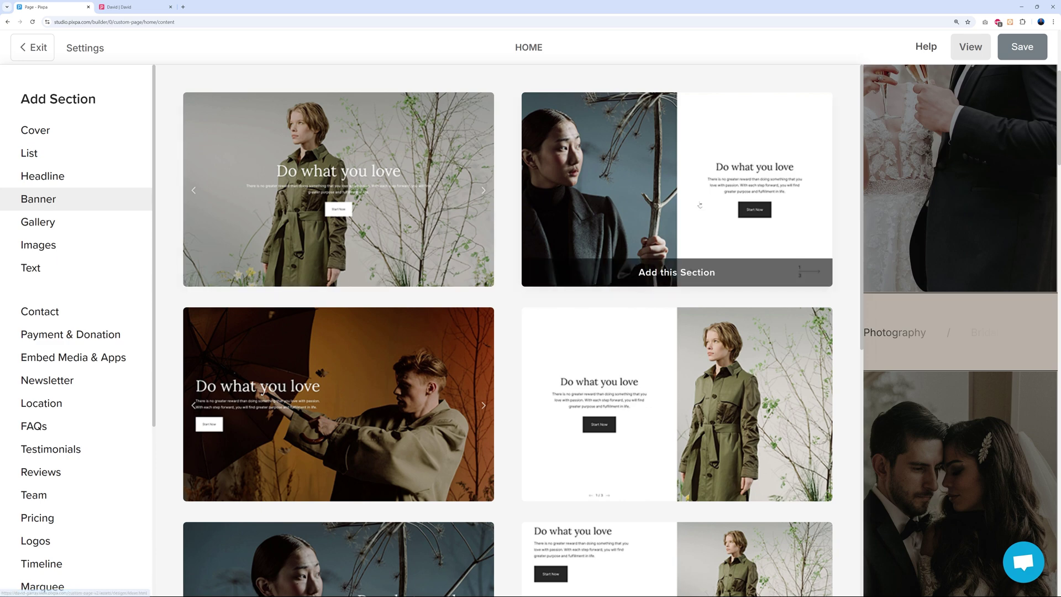
{"action": "left_click", "coordinate": [42, 182]}
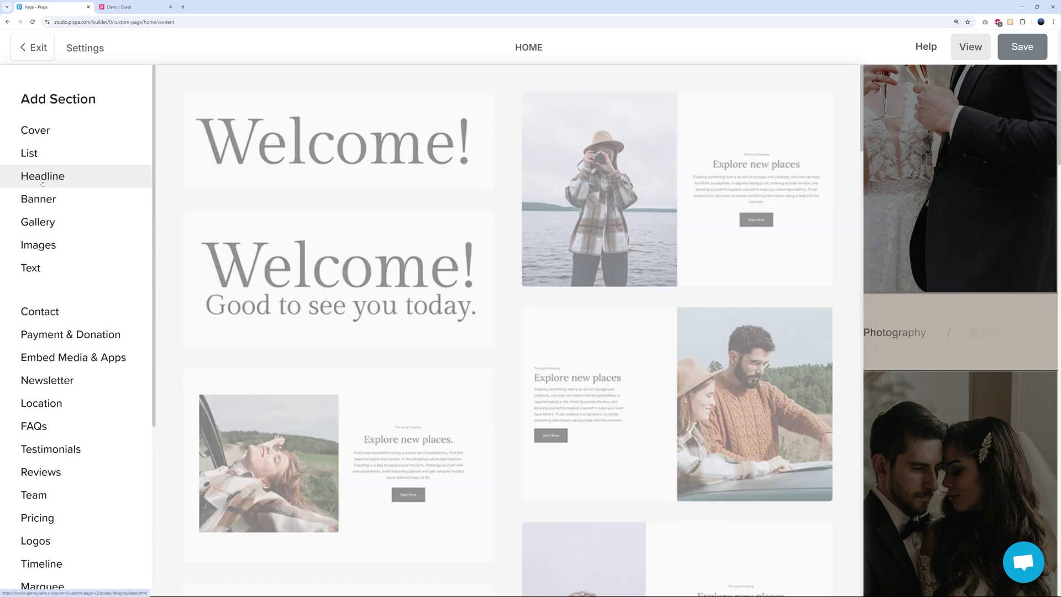
{"action": "mouse_move", "coordinate": [627, 241]}
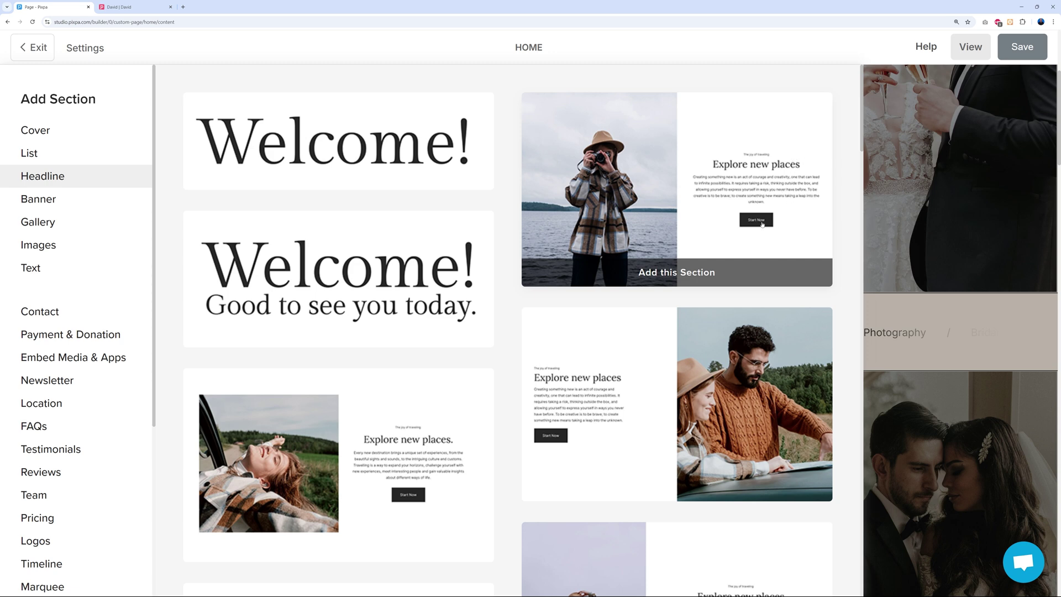
{"action": "left_click", "coordinate": [676, 272]}
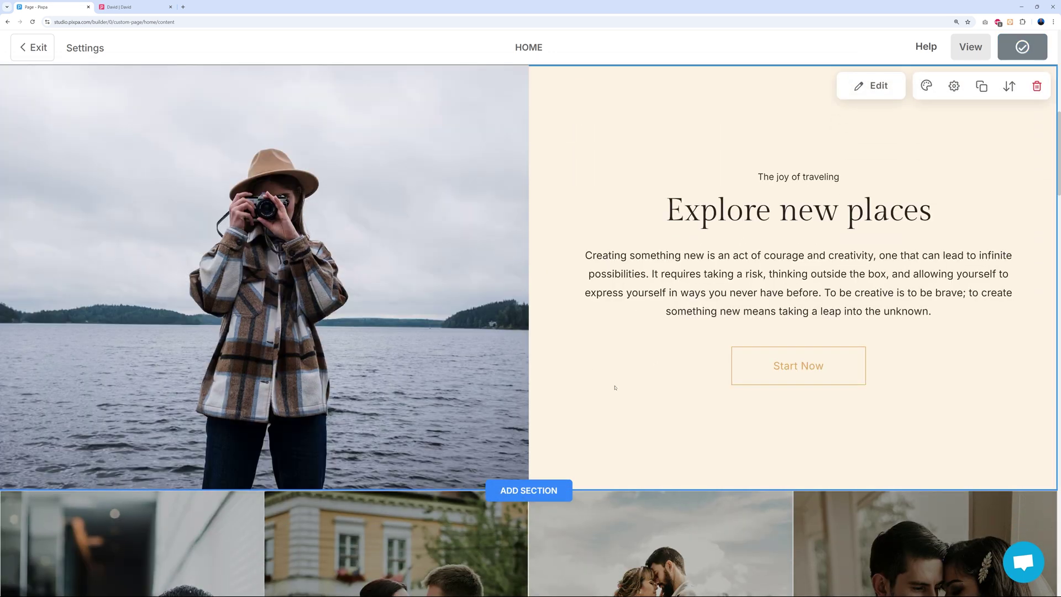
Step: Set the new headline section's title to "ABOUT US" and its subtitle to "Passionate about photography"
{"action": "scroll", "coordinate": [616, 384], "scroll_direction": "up", "scroll_amount": 3}
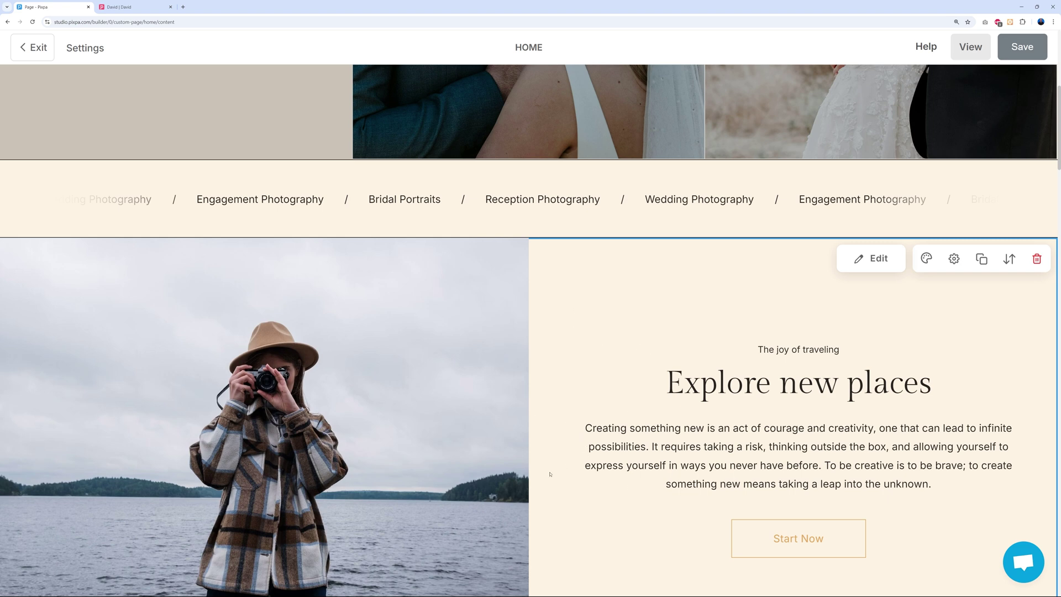
{"action": "scroll", "coordinate": [549, 473], "scroll_direction": "down", "scroll_amount": 1}
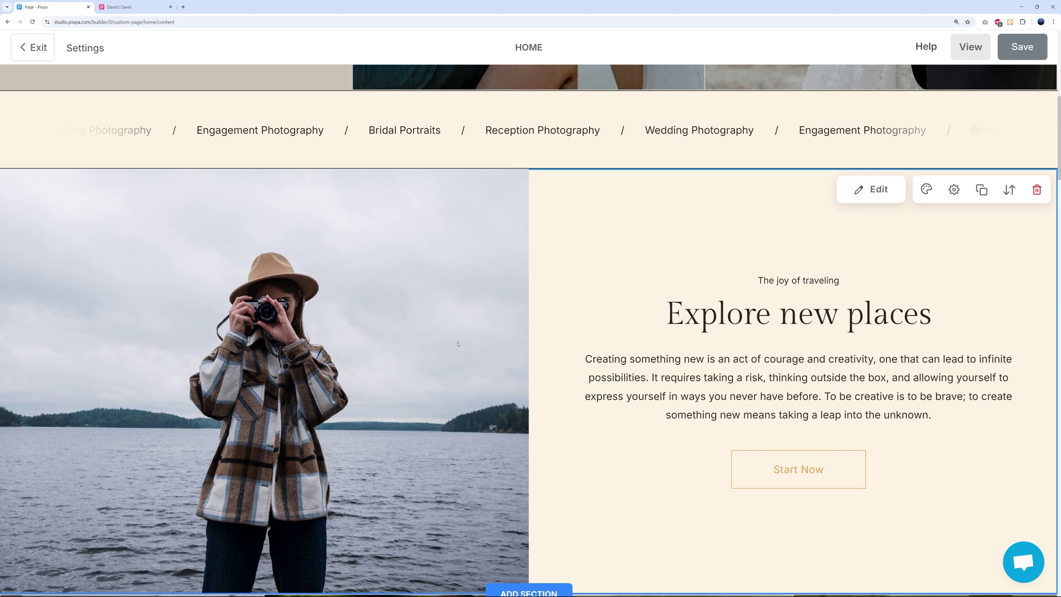
{"action": "left_click", "coordinate": [876, 191]}
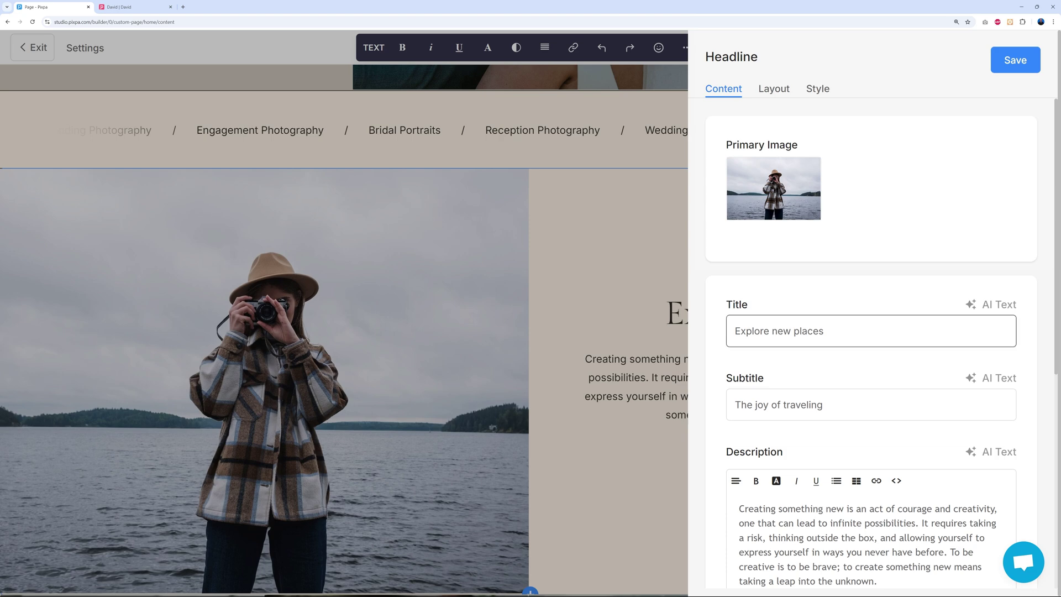
{"action": "triple_click", "coordinate": [738, 331]}
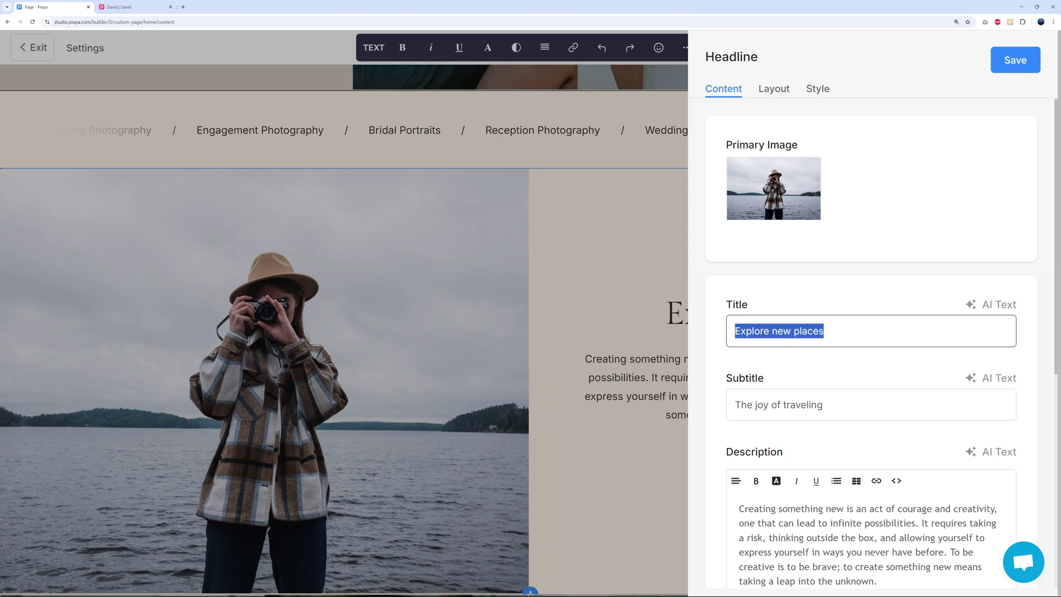
{"action": "type", "text": "ABOUT US"}
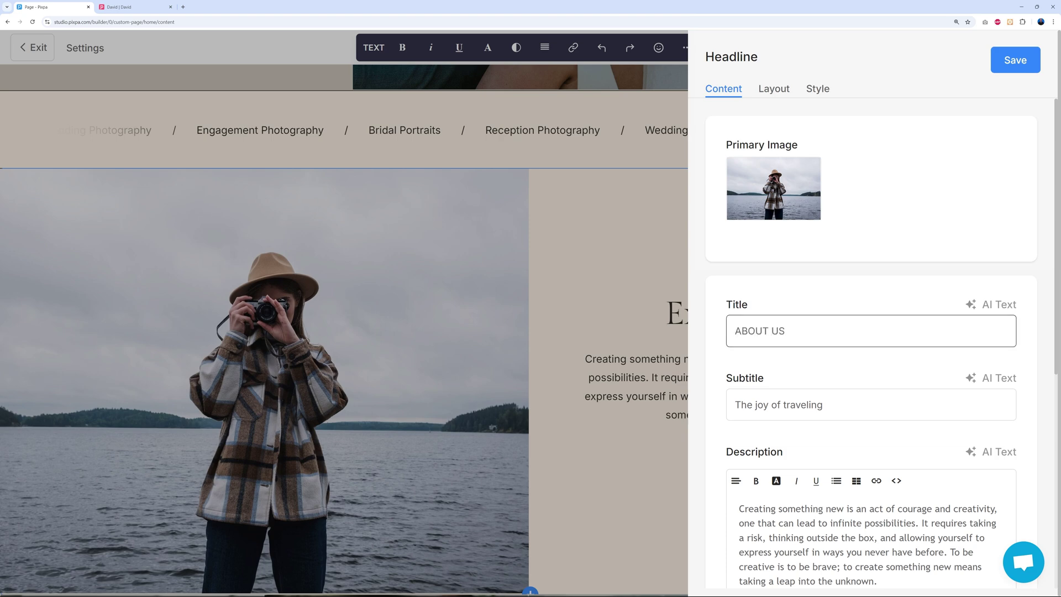
{"action": "key", "text": "Tab"}
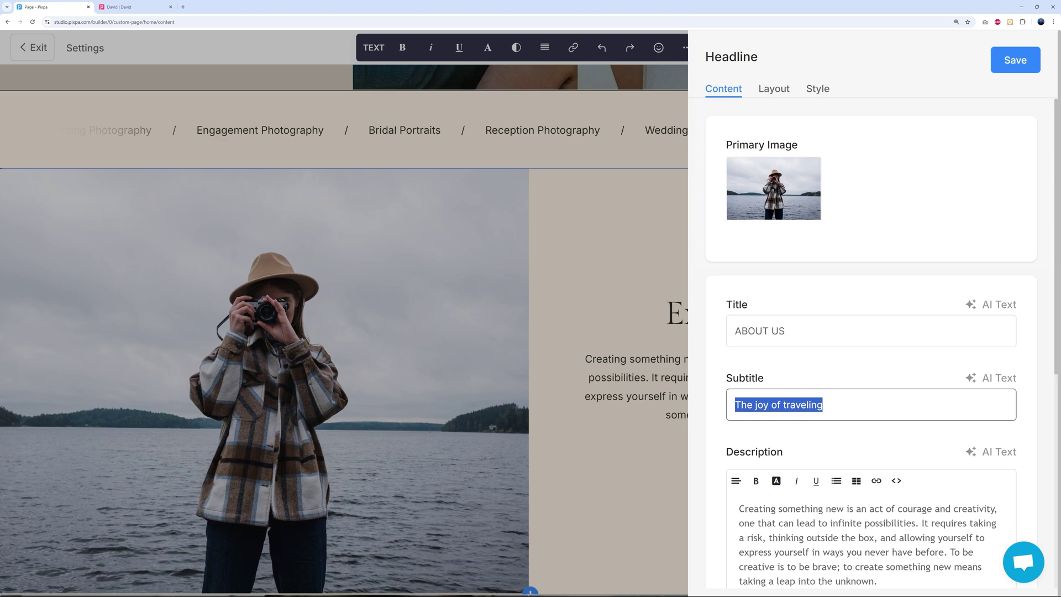
{"action": "type", "text": "Passionate "}
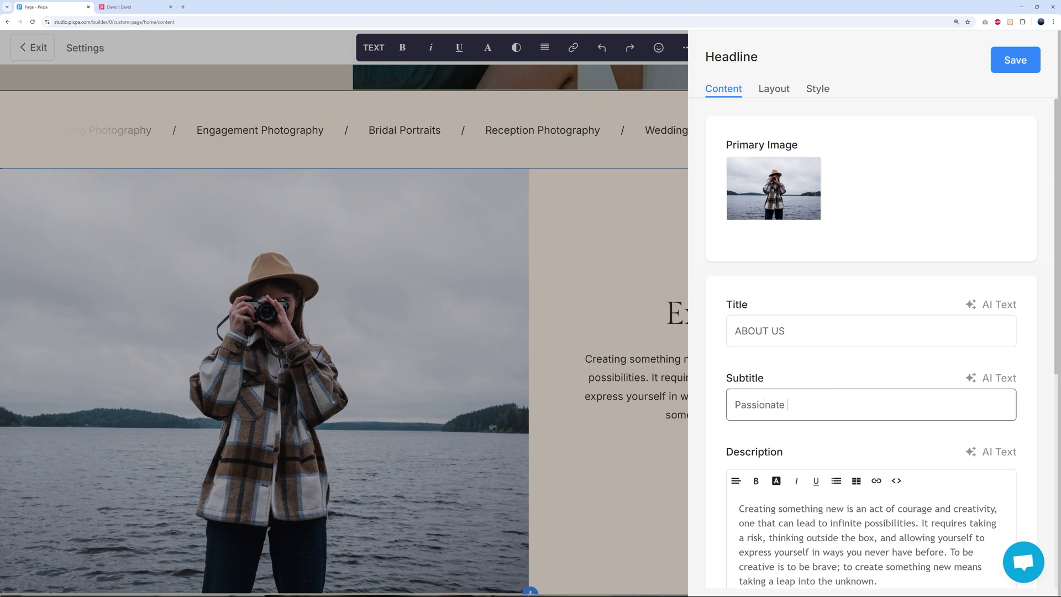
{"action": "type", "text": "about photography"}
Step: Delete the Start Now button from the headline section and save the section
{"action": "left_click", "coordinate": [850, 537]}
{"action": "left_click_drag", "start_coordinate": [740, 508], "coordinate": [878, 582]}
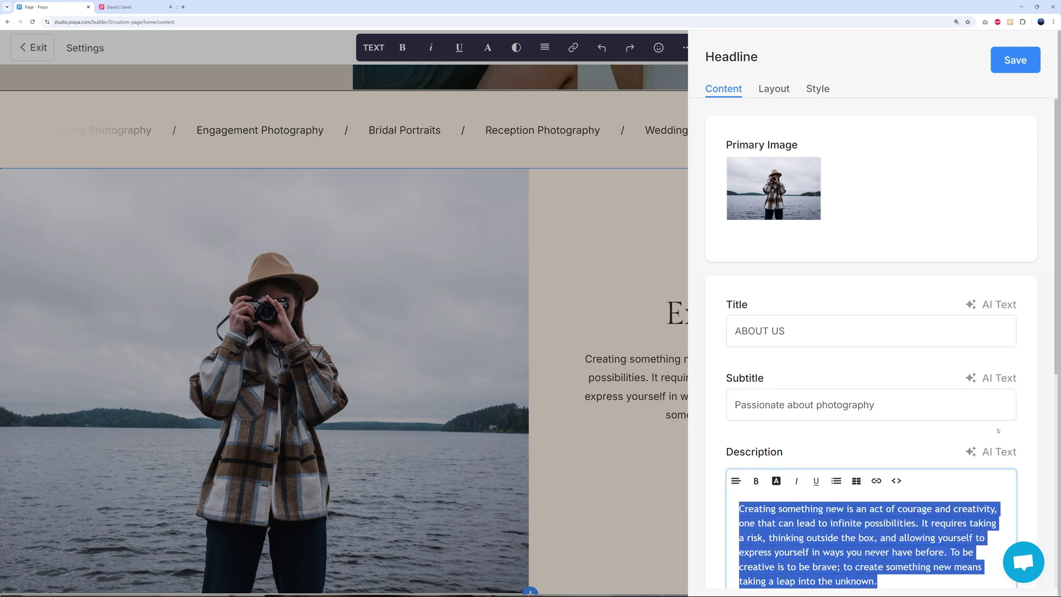
{"action": "scroll", "coordinate": [998, 431], "scroll_direction": "down", "scroll_amount": 5}
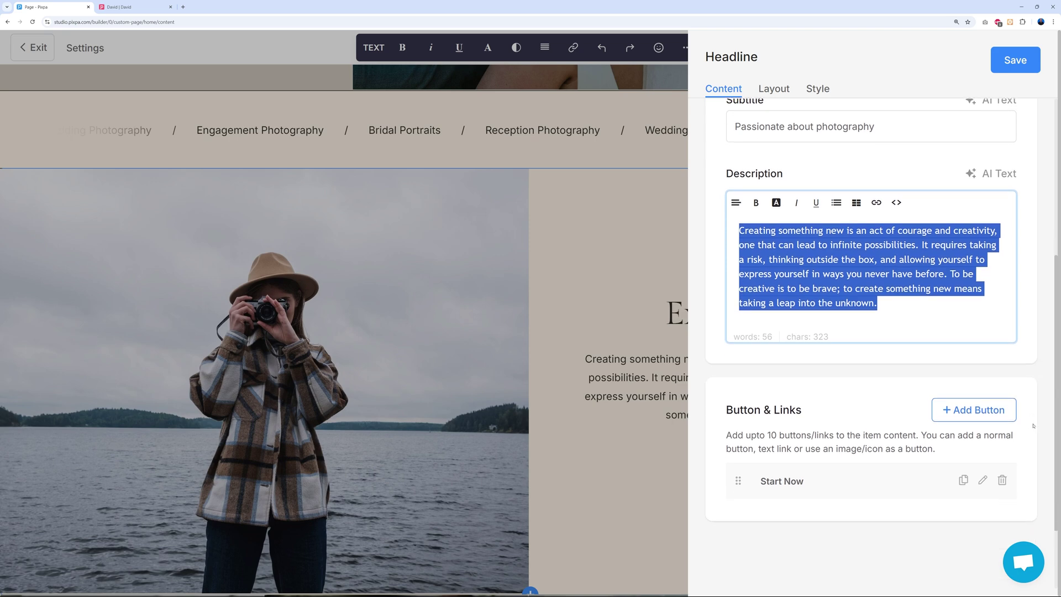
{"action": "scroll", "coordinate": [1033, 425], "scroll_direction": "down", "scroll_amount": 1}
{"action": "left_click", "coordinate": [1003, 413]}
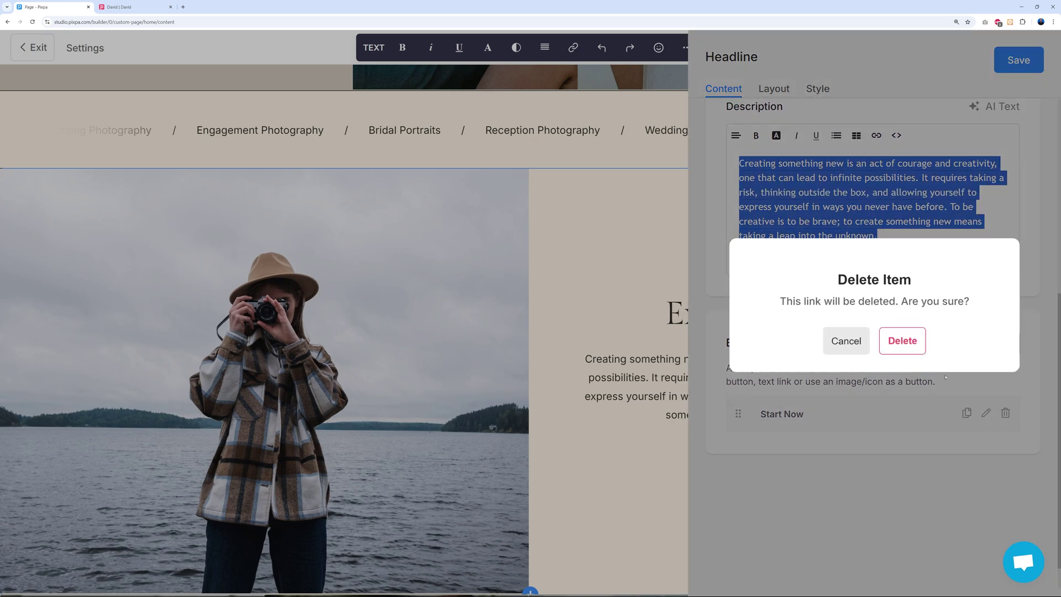
{"action": "left_click", "coordinate": [902, 340]}
{"action": "left_click", "coordinate": [1011, 59]}
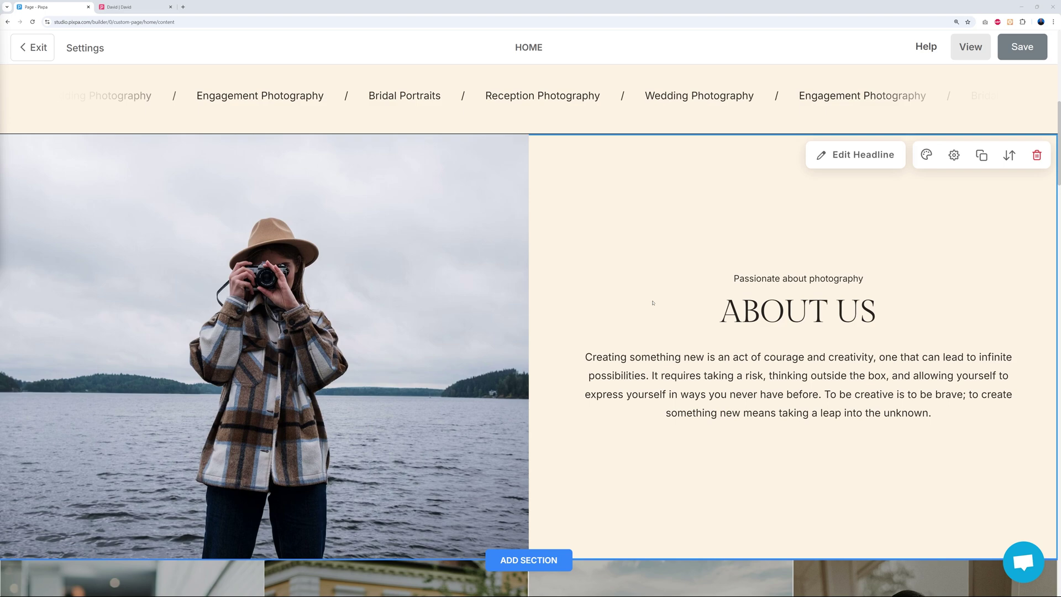
{"action": "scroll", "coordinate": [652, 303], "scroll_direction": "down", "scroll_amount": 7}
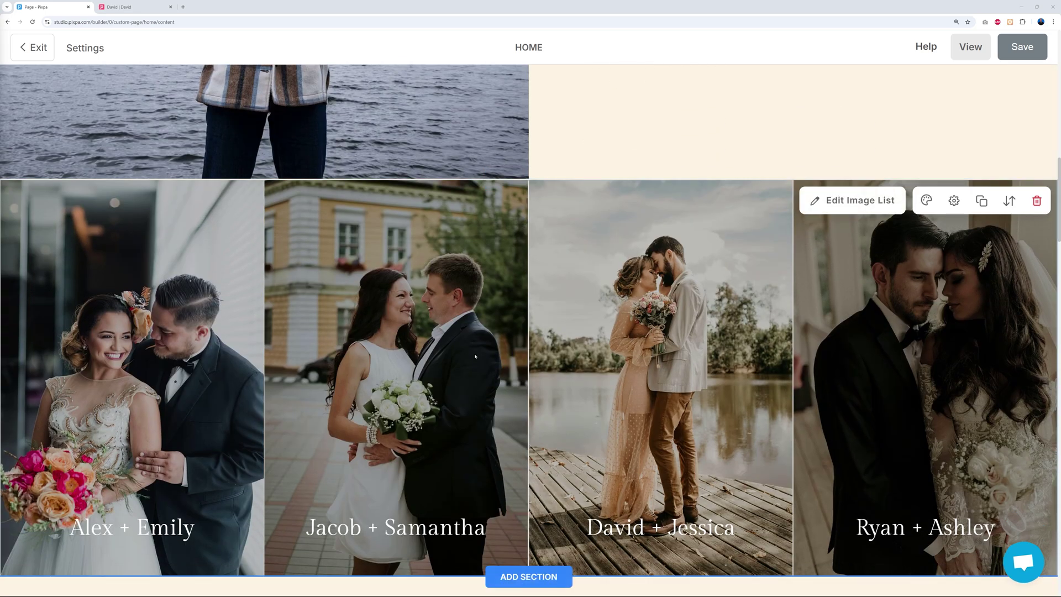
Step: Review the remaining HOME page sections, from the couples image list and Services through to the closing call-to-action banner
{"action": "scroll", "coordinate": [475, 356], "scroll_direction": "down", "scroll_amount": 8}
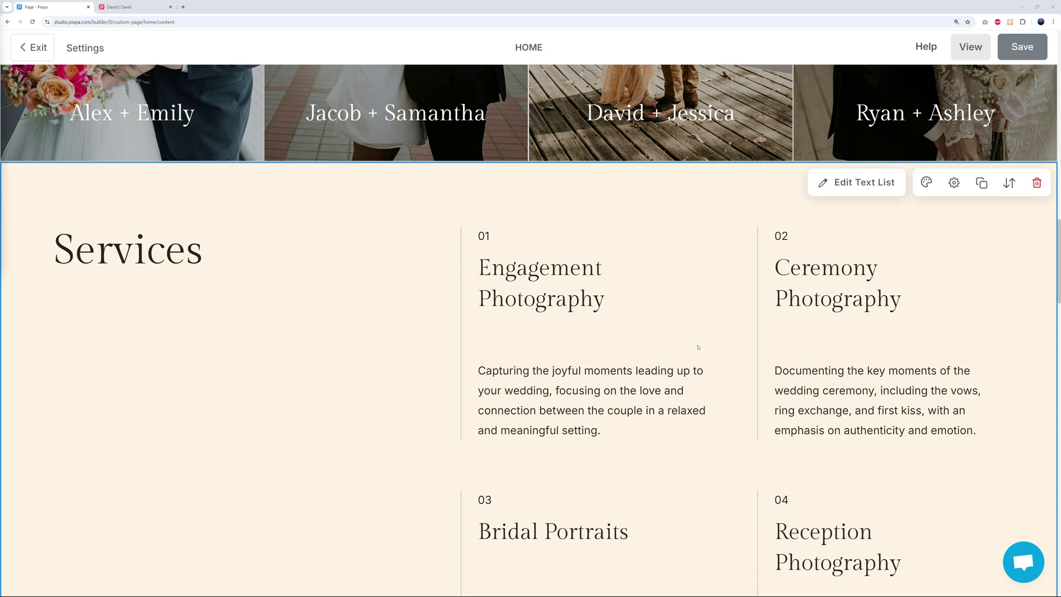
{"action": "scroll", "coordinate": [694, 346], "scroll_direction": "down", "scroll_amount": 12}
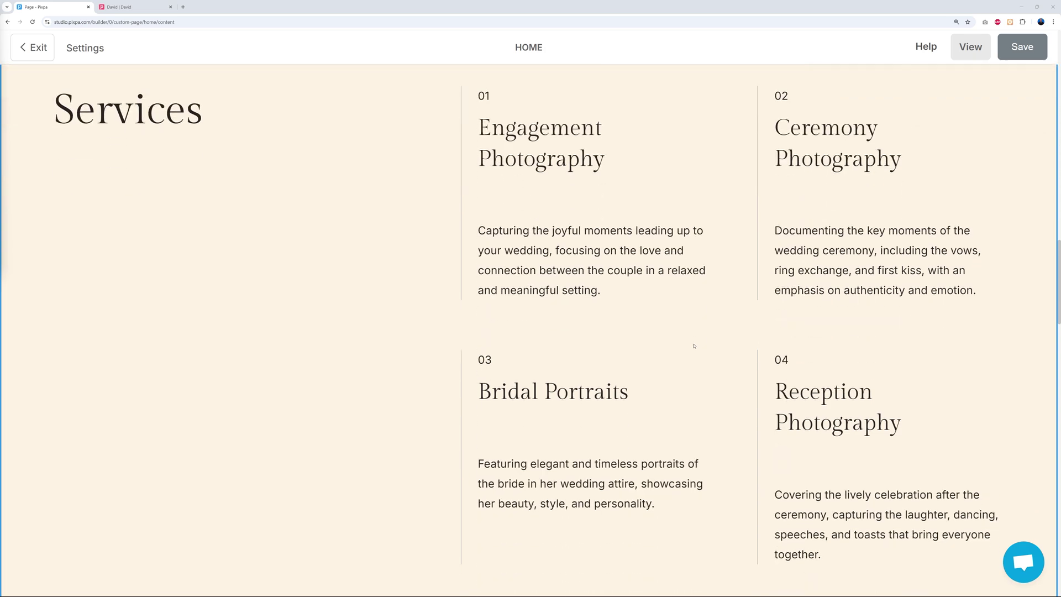
{"action": "scroll", "coordinate": [694, 346], "scroll_direction": "down", "scroll_amount": 12}
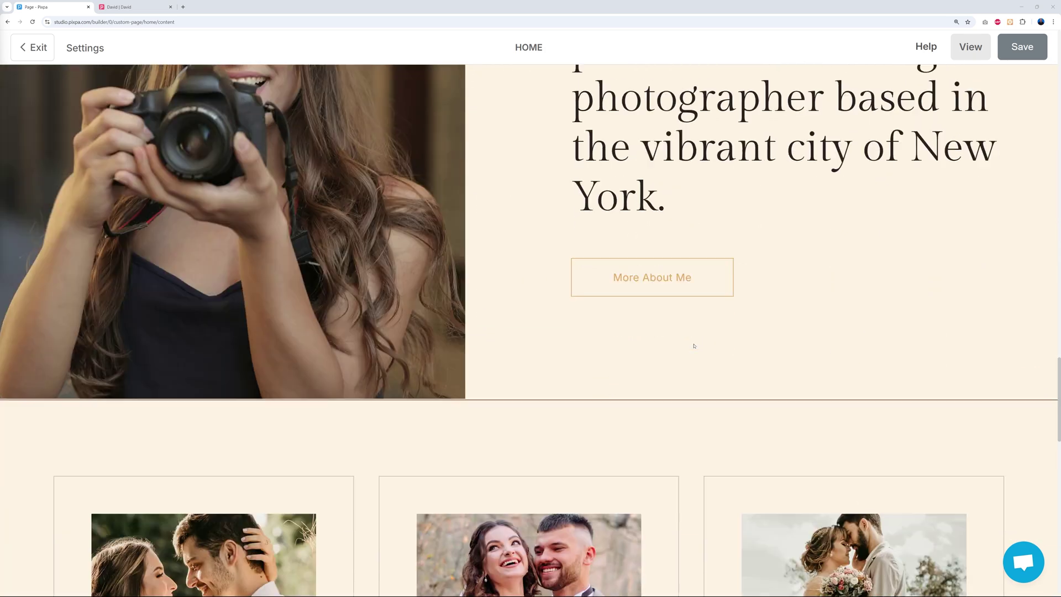
{"action": "scroll", "coordinate": [689, 384], "scroll_direction": "down", "scroll_amount": 7}
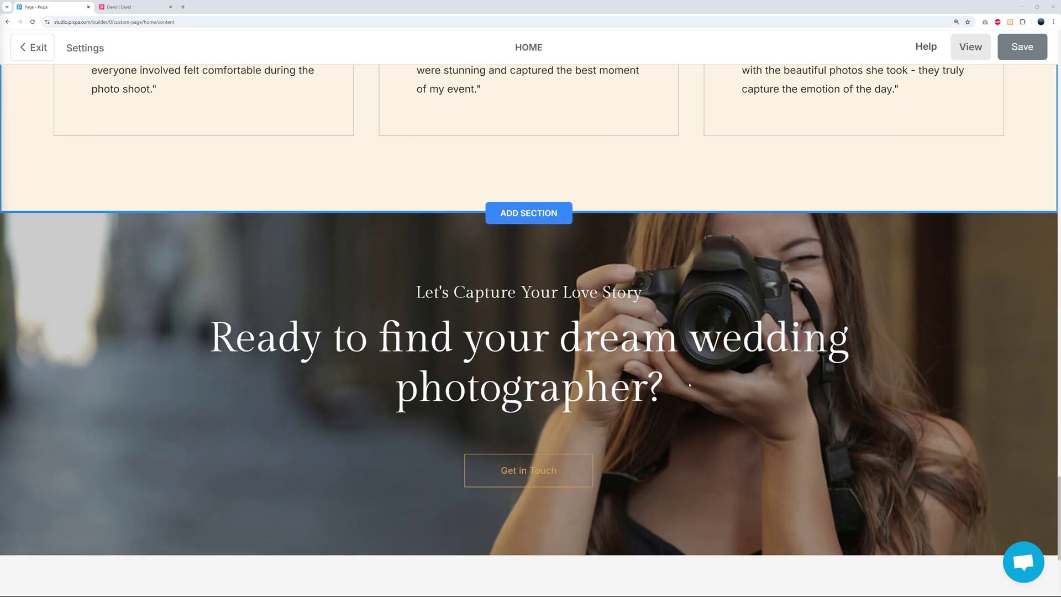
{"action": "scroll", "coordinate": [689, 384], "scroll_direction": "up", "scroll_amount": 3}
{"action": "scroll", "coordinate": [689, 384], "scroll_direction": "up", "scroll_amount": 1}
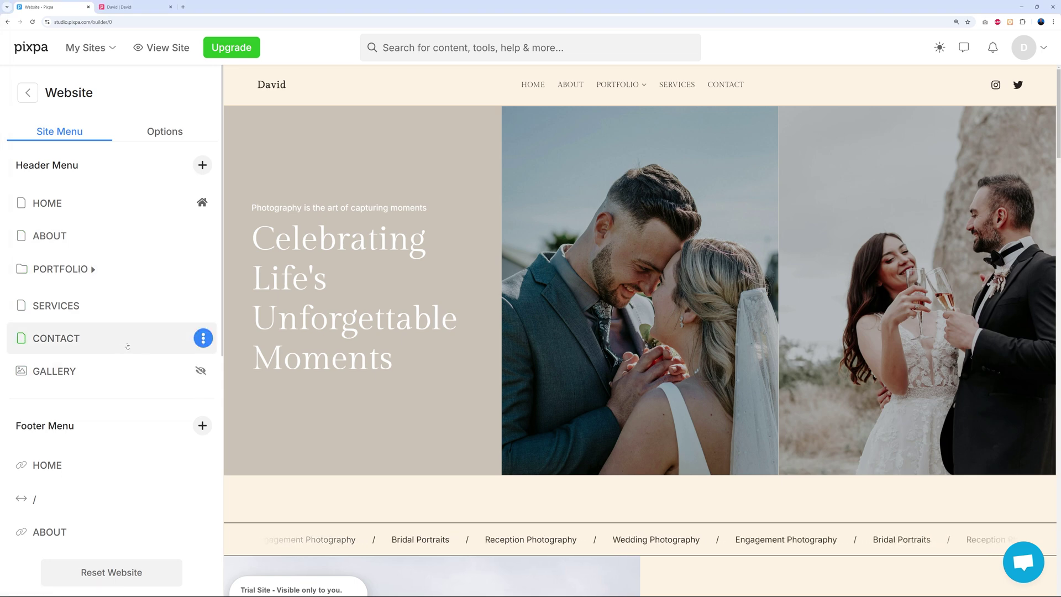
Step: Expand the PORTFOLIO folder in the site's header menu to view its pages, and collapse it again
{"action": "left_click", "coordinate": [94, 270]}
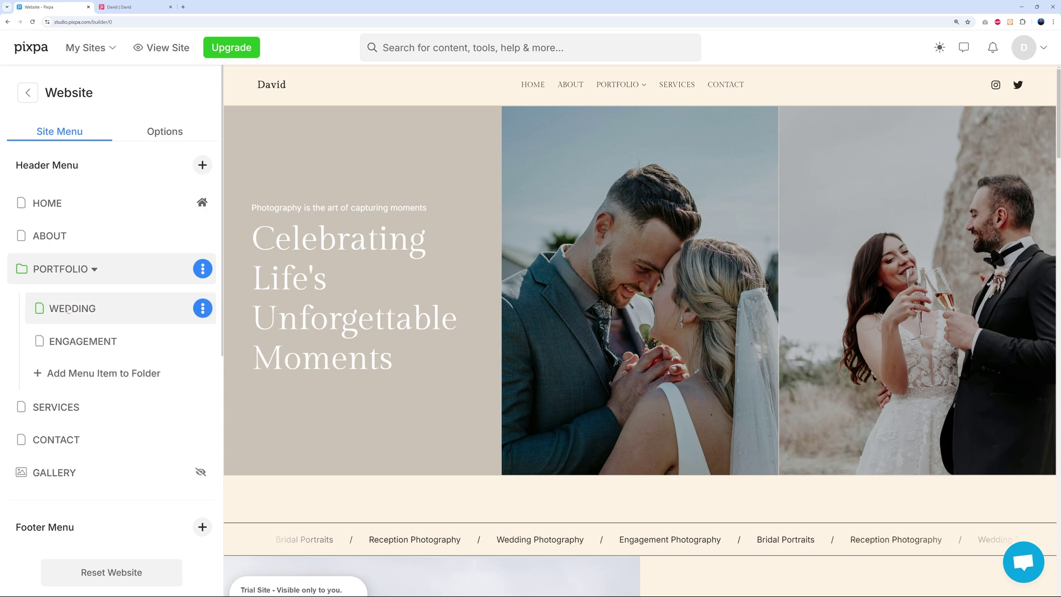
{"action": "mouse_move", "coordinate": [650, 82]}
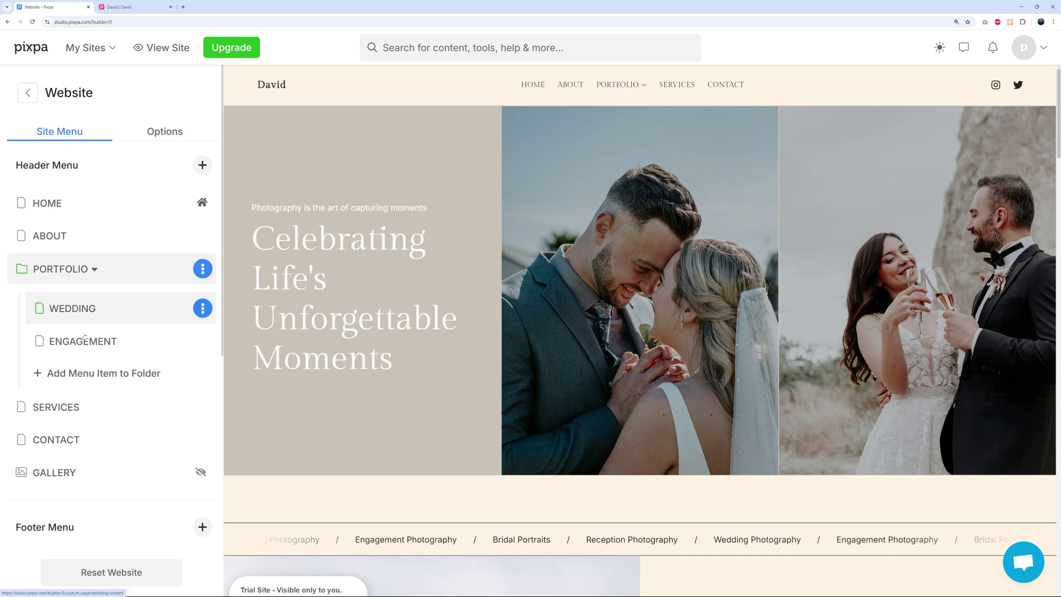
{"action": "left_click", "coordinate": [95, 269]}
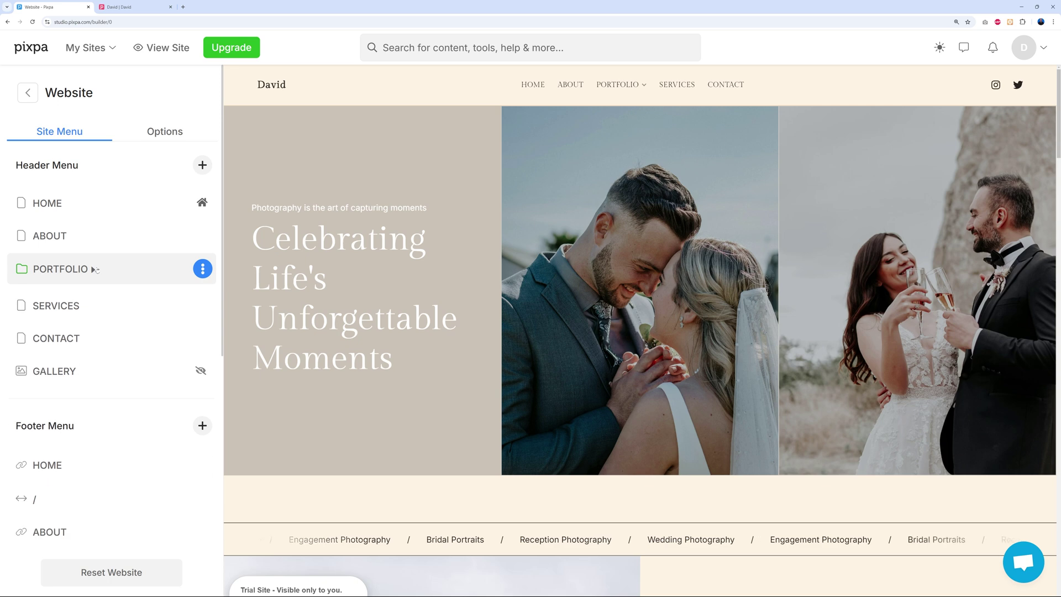
Step: View the Client Galleries albums page and the Gallery Apps page, and open the link showing Gallery Apps in action
{"action": "left_click", "coordinate": [28, 92]}
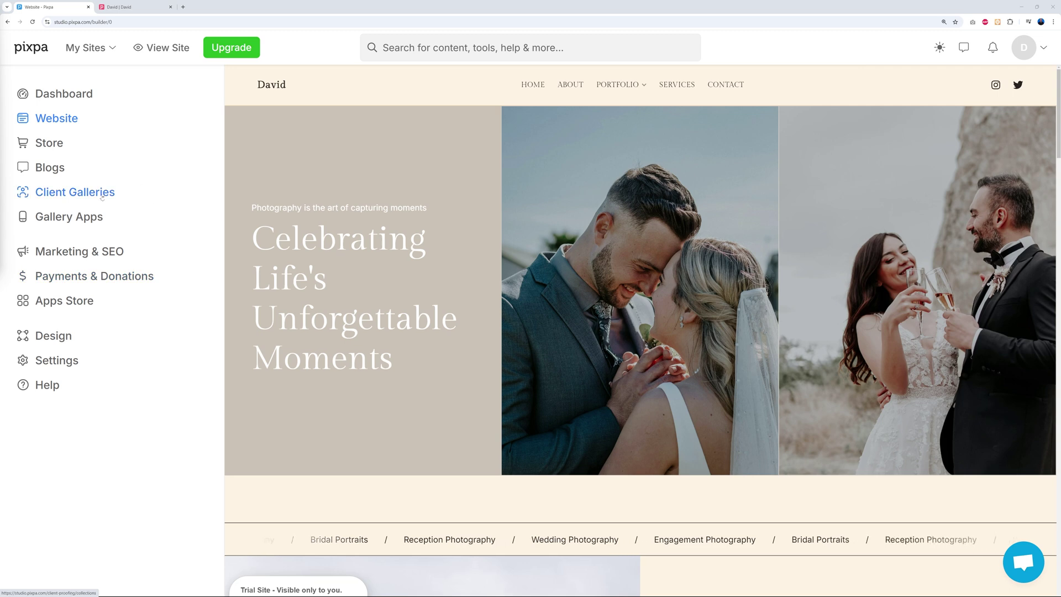
{"action": "left_click", "coordinate": [76, 195]}
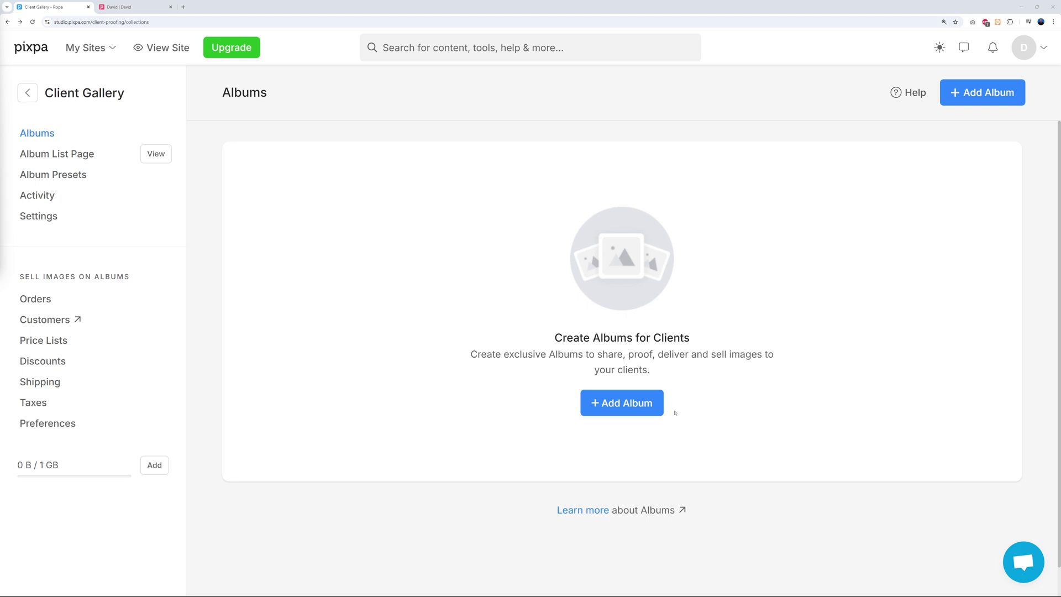
{"action": "left_click", "coordinate": [27, 93]}
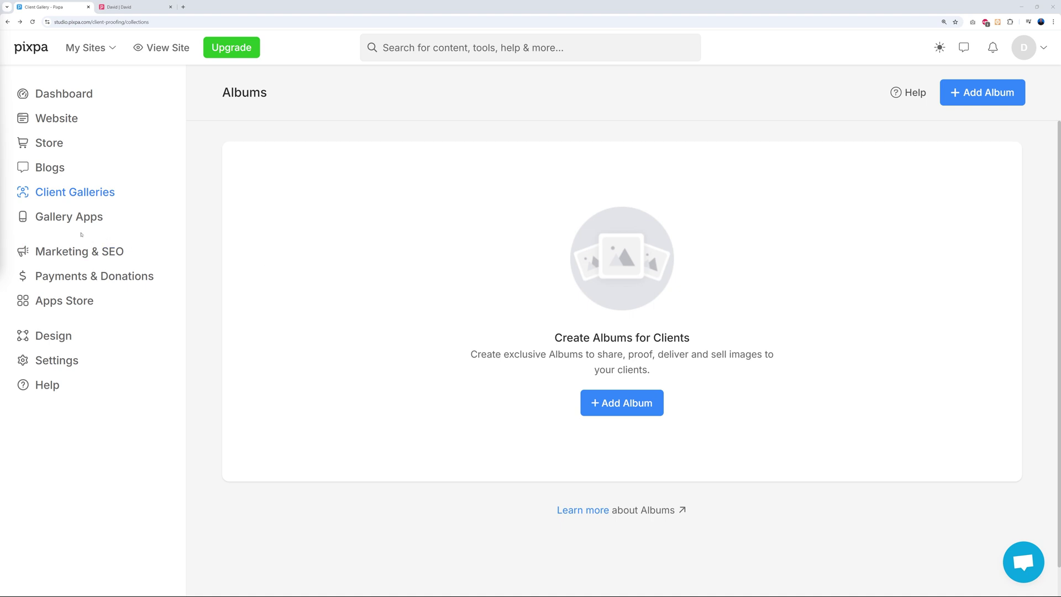
{"action": "left_click", "coordinate": [69, 220]}
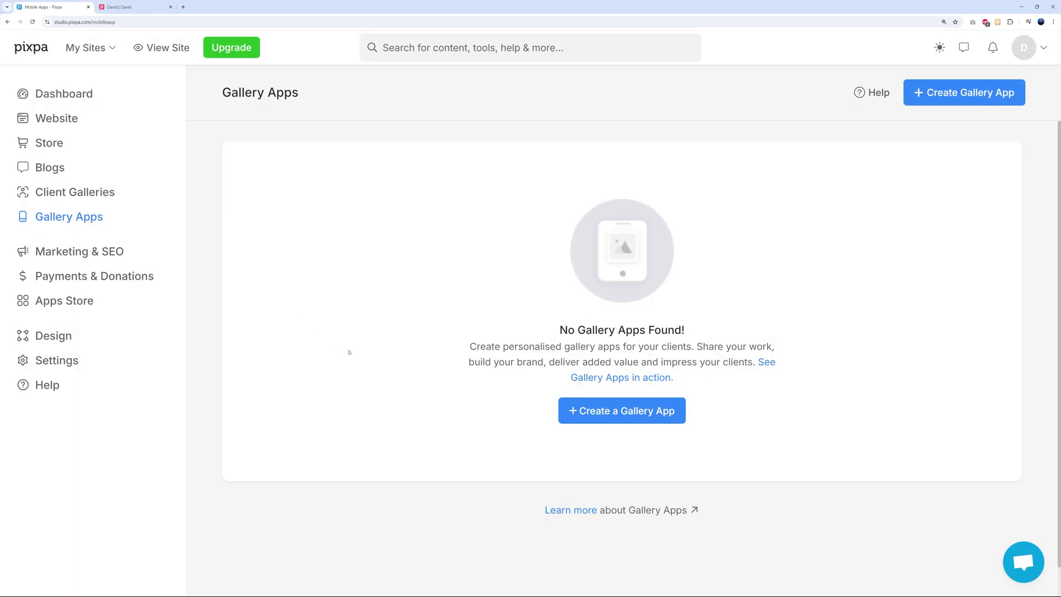
{"action": "left_click", "coordinate": [614, 380]}
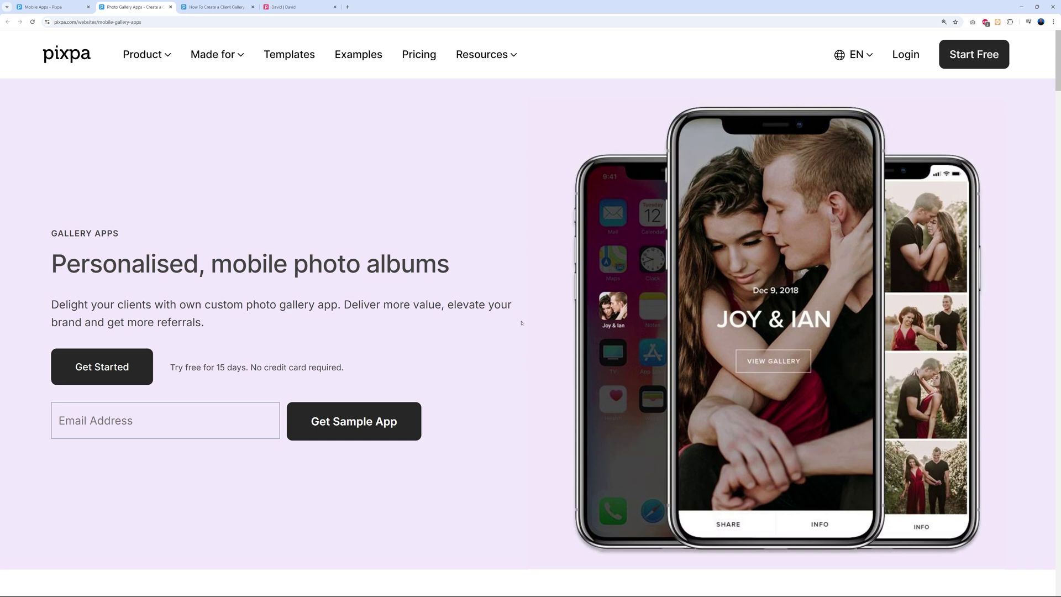
Step: Switch to the client gallery examples page and examine the public and private client album types
{"action": "left_click", "coordinate": [215, 7]}
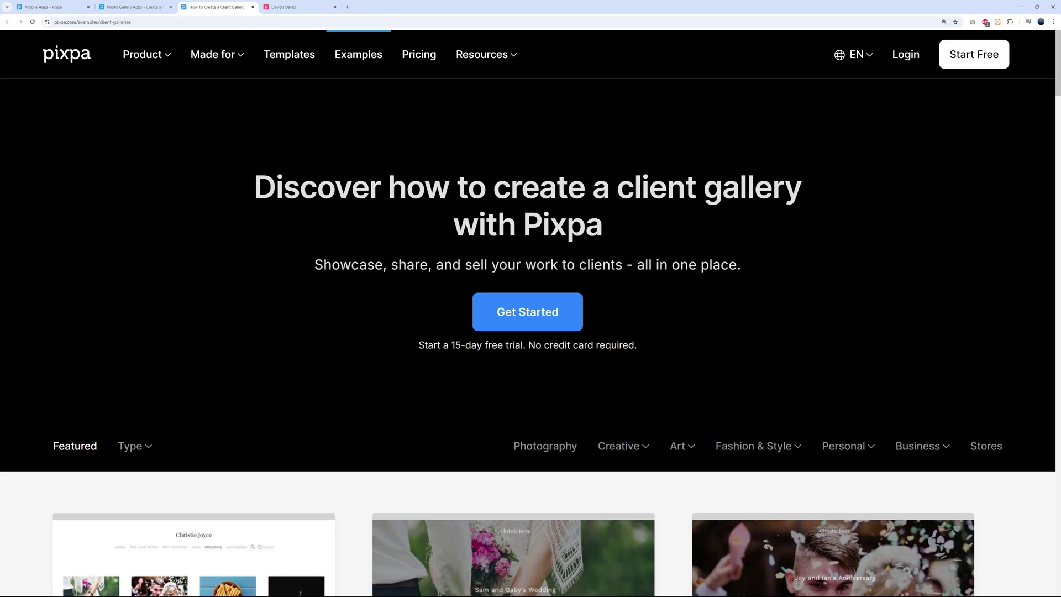
{"action": "scroll", "coordinate": [1004, 317], "scroll_direction": "down", "scroll_amount": 5}
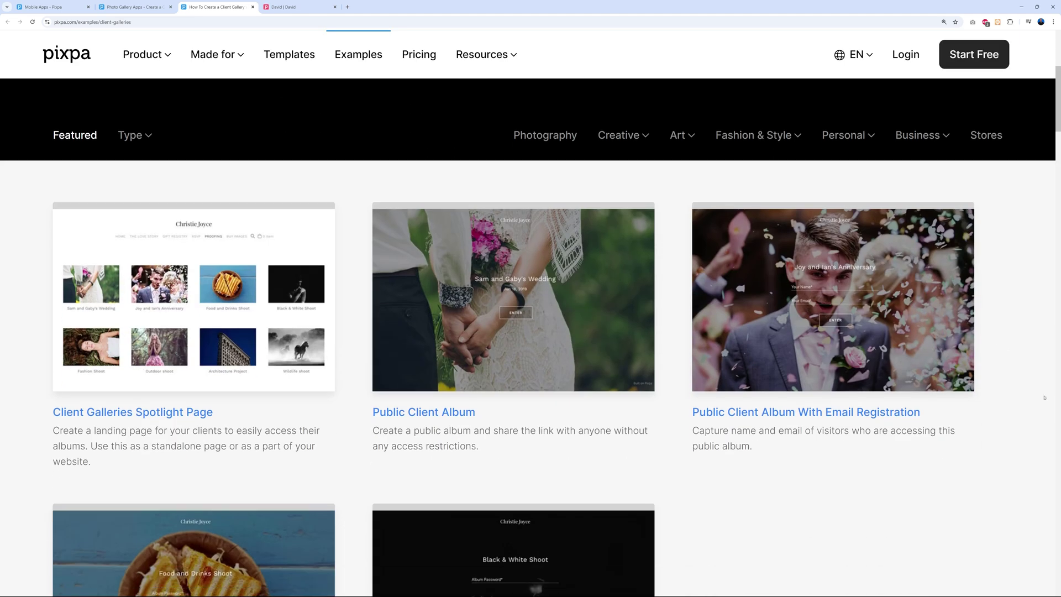
{"action": "scroll", "coordinate": [1045, 397], "scroll_direction": "down", "scroll_amount": 1}
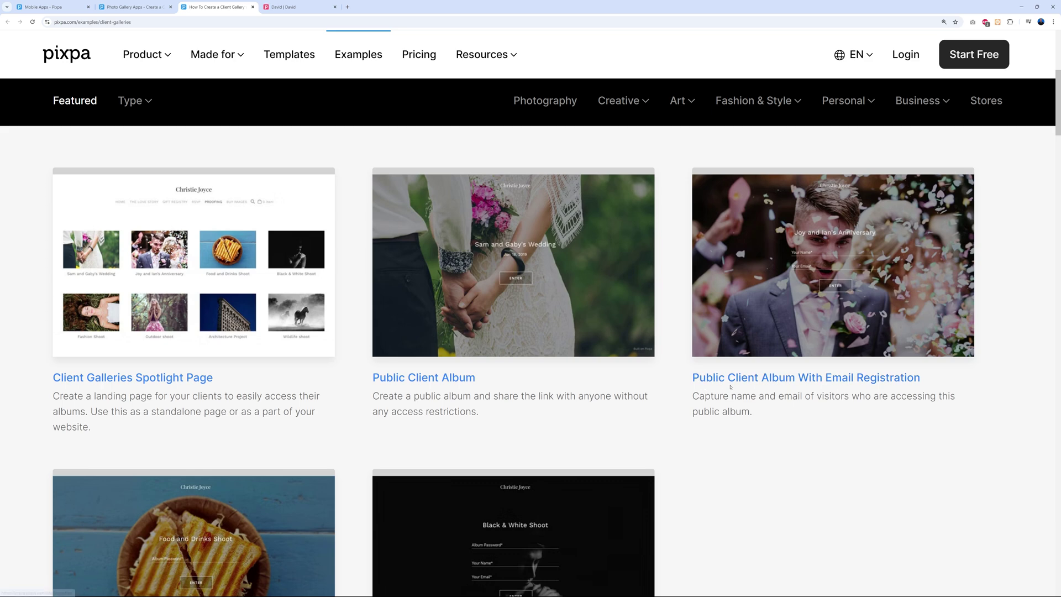
{"action": "scroll", "coordinate": [829, 380], "scroll_direction": "down", "scroll_amount": 3}
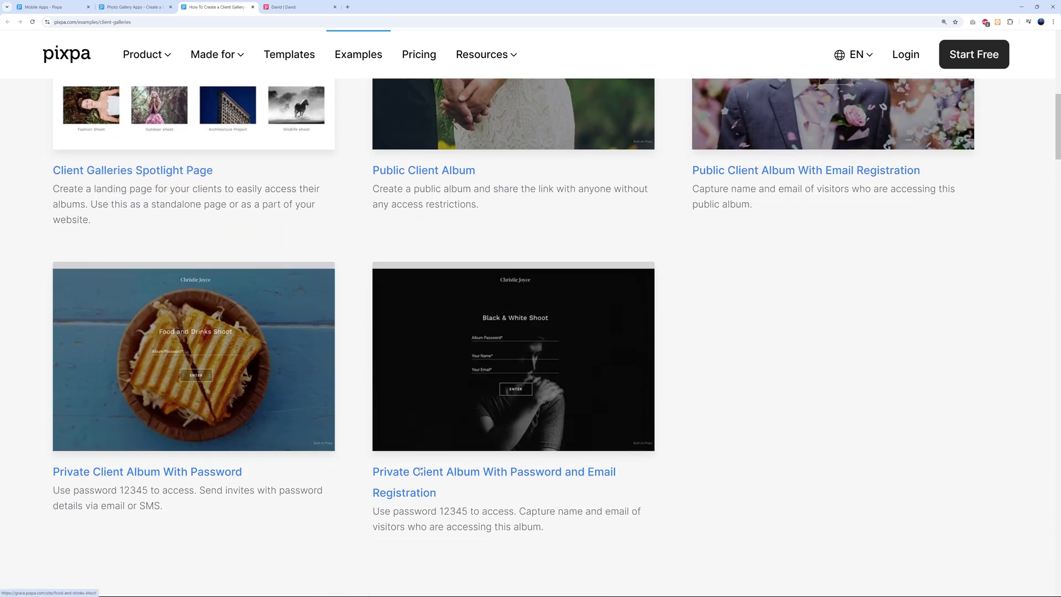
{"action": "scroll", "coordinate": [818, 429], "scroll_direction": "up", "scroll_amount": 3}
{"action": "scroll", "coordinate": [773, 425], "scroll_direction": "up", "scroll_amount": 2}
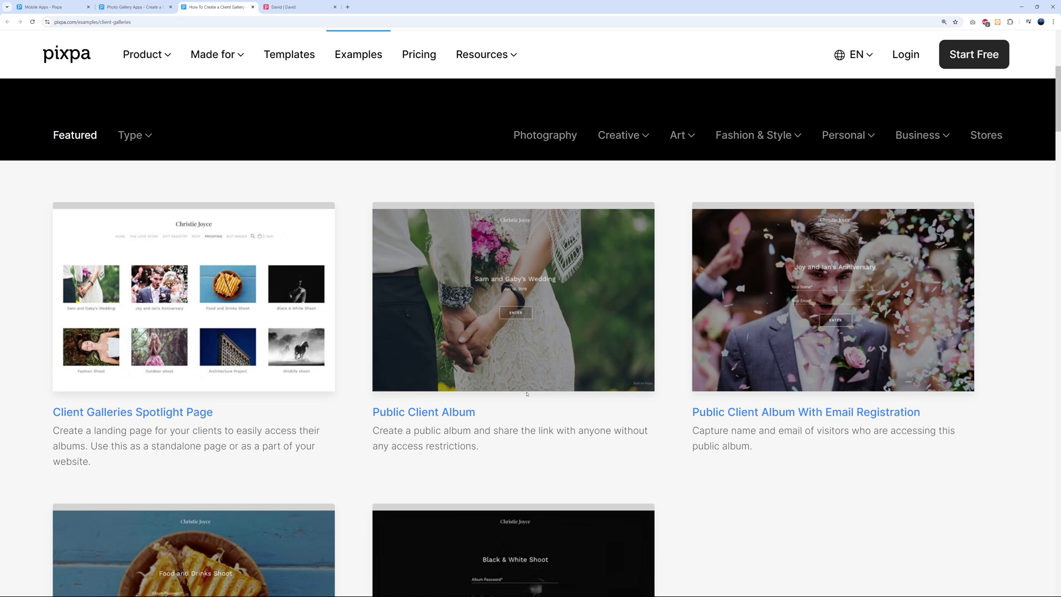
Step: Open the Public Client Album demo for Sam and Gaby's Wedding and look through its gallery
{"action": "left_click", "coordinate": [519, 321]}
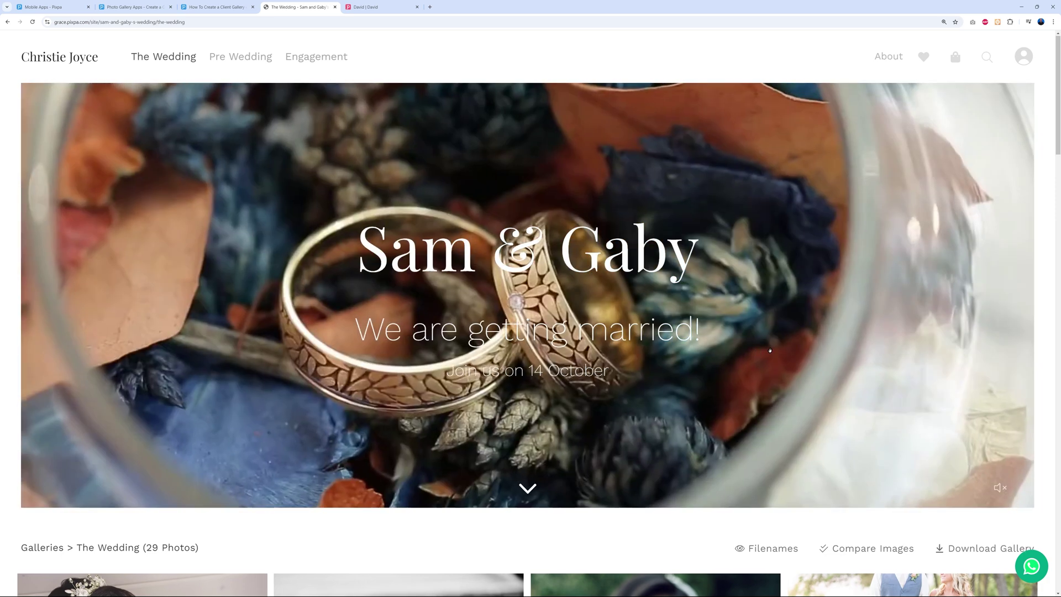
{"action": "scroll", "coordinate": [862, 365], "scroll_direction": "down", "scroll_amount": 2}
{"action": "scroll", "coordinate": [861, 365], "scroll_direction": "down", "scroll_amount": 7}
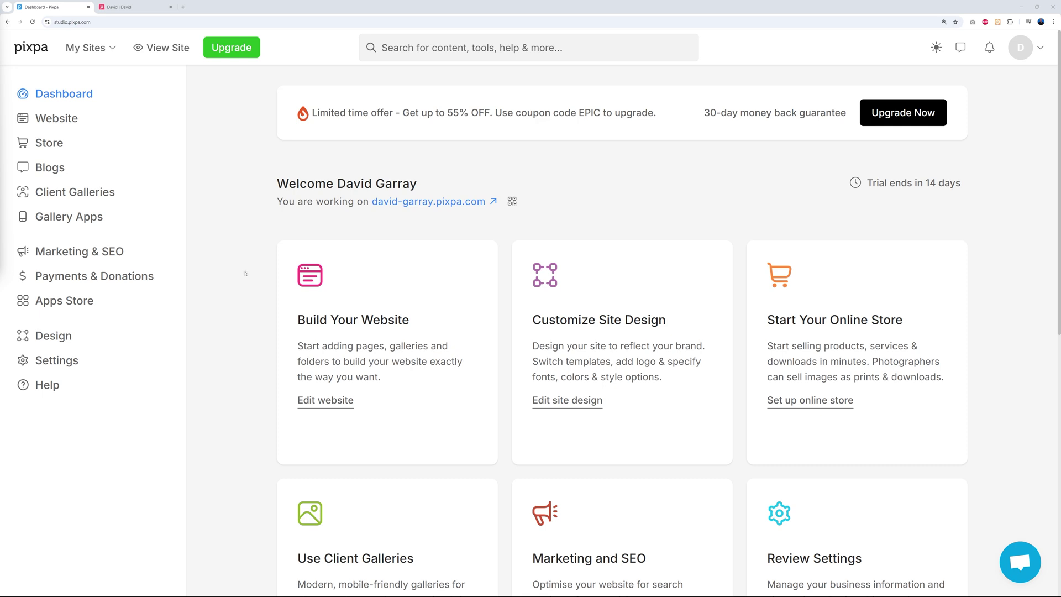
Step: Review the Store dashboard and the Payments & Donations page, including the live donation form in the help article
{"action": "left_click", "coordinate": [159, 152]}
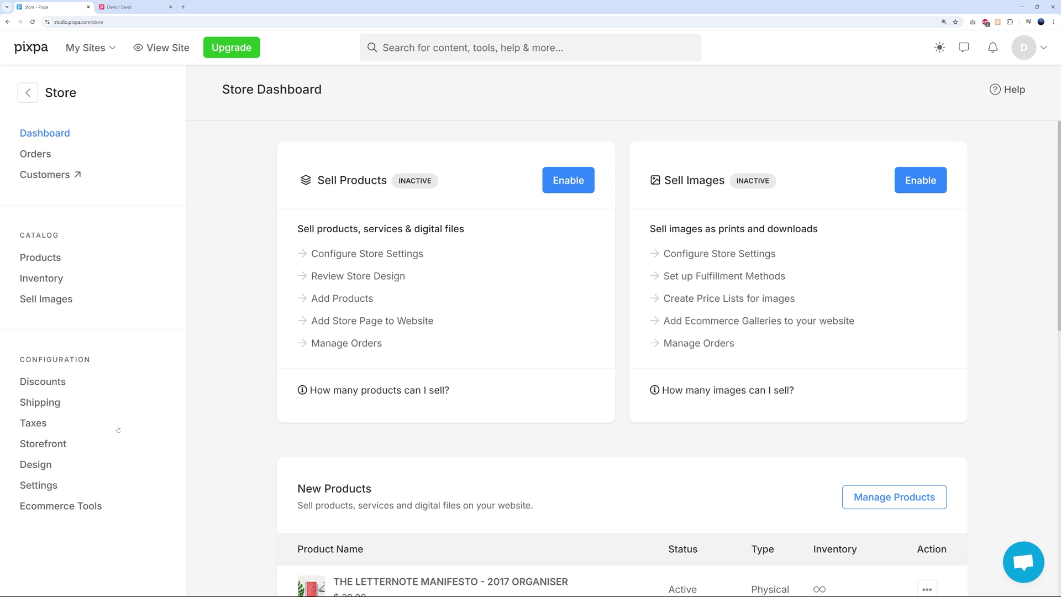
{"action": "left_click", "coordinate": [33, 99]}
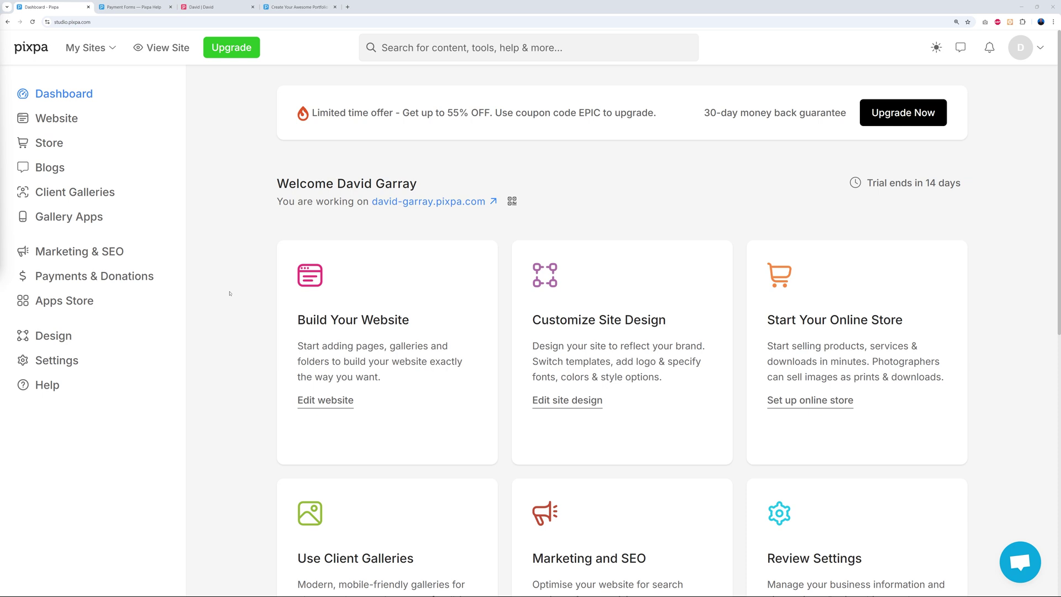
{"action": "left_click", "coordinate": [125, 287]}
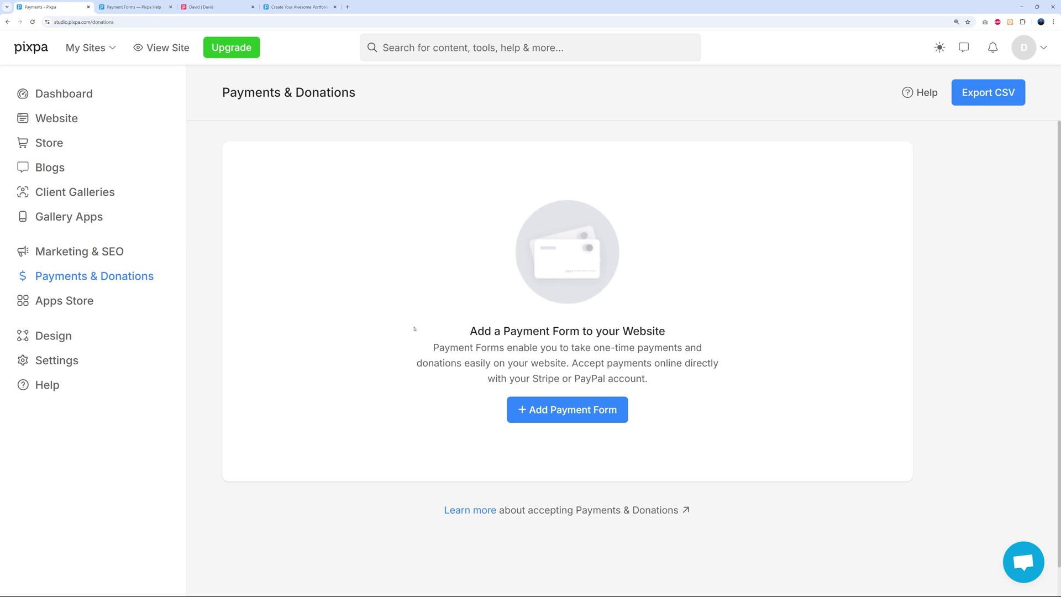
{"action": "key", "text": "ctrl+Tab"}
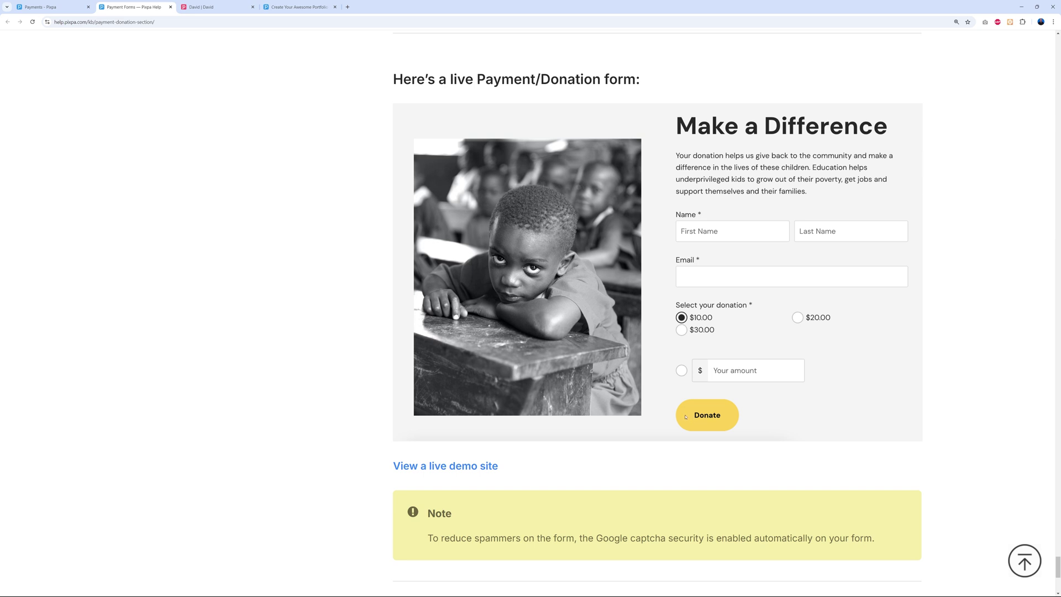
{"action": "left_click", "coordinate": [58, 8]}
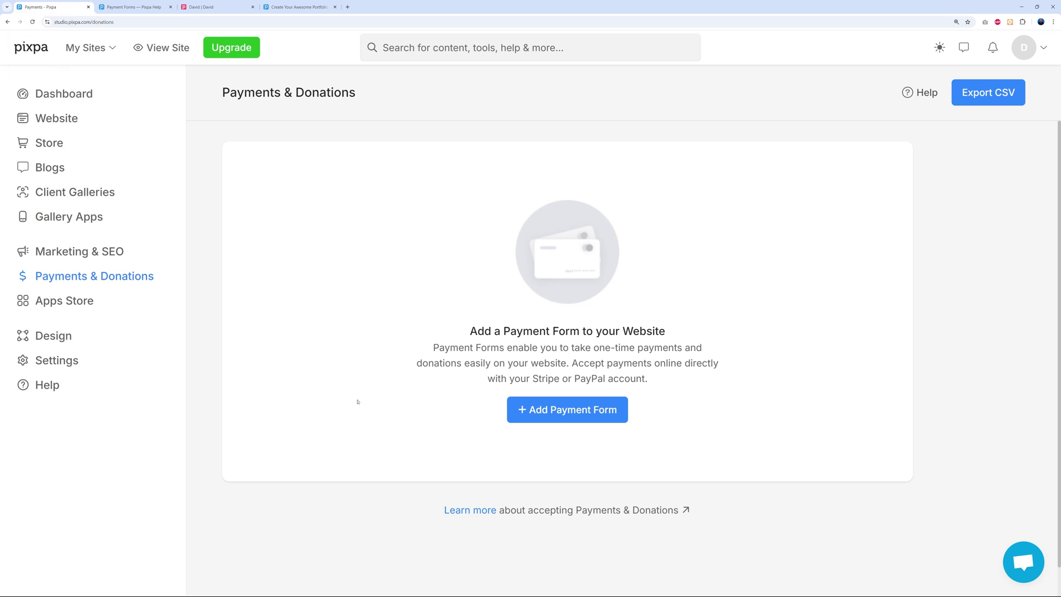
Step: Open the SEO Manager under Marketing & SEO and review the global SEO data, title format and Advanced SEO checklist
{"action": "left_click", "coordinate": [80, 251]}
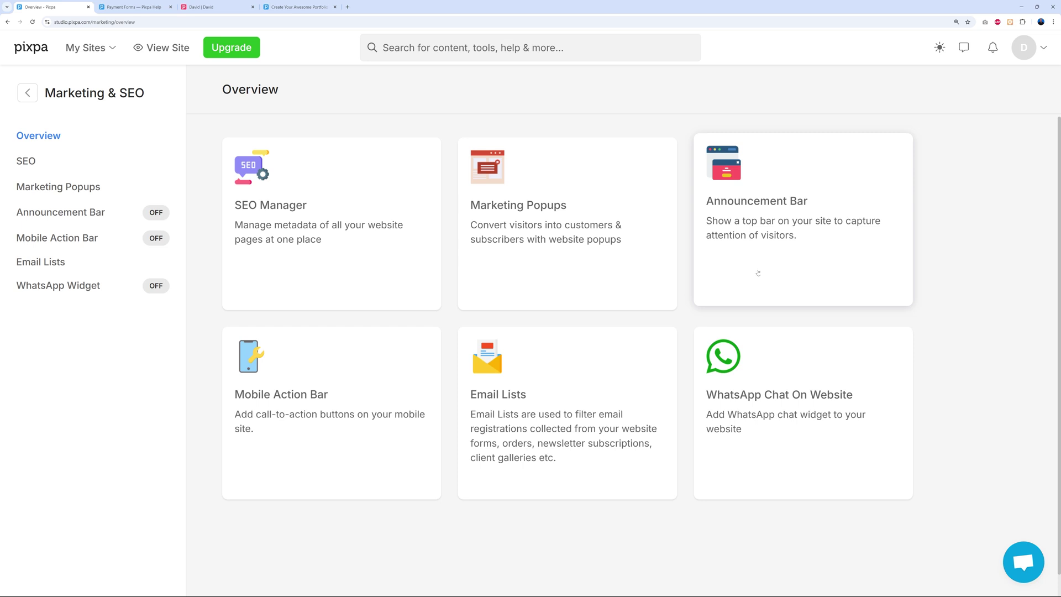
{"action": "left_click", "coordinate": [280, 205]}
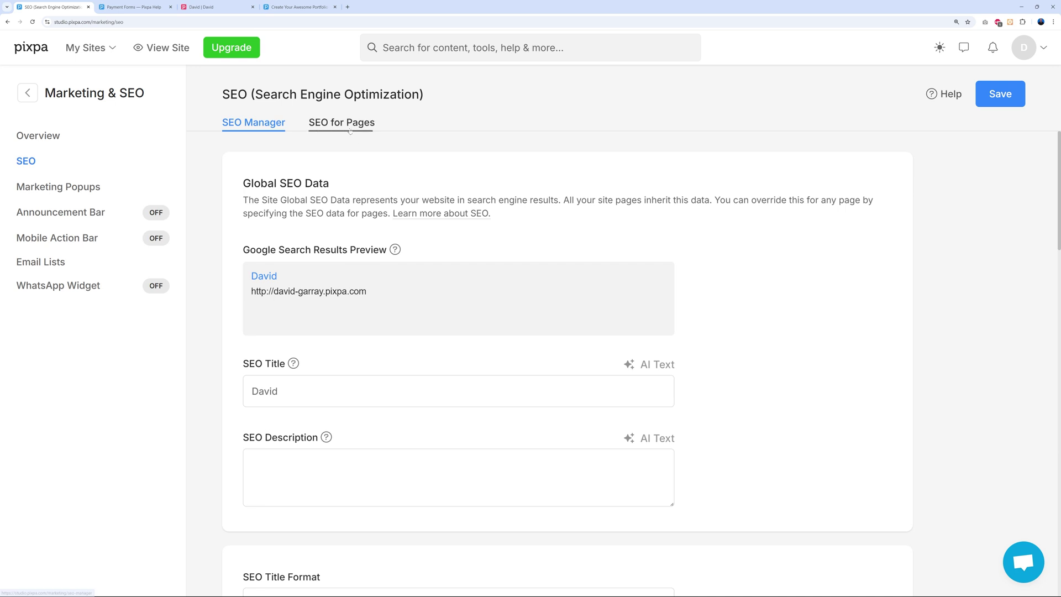
{"action": "scroll", "coordinate": [739, 366], "scroll_direction": "down", "scroll_amount": 2}
{"action": "scroll", "coordinate": [739, 366], "scroll_direction": "down", "scroll_amount": 5}
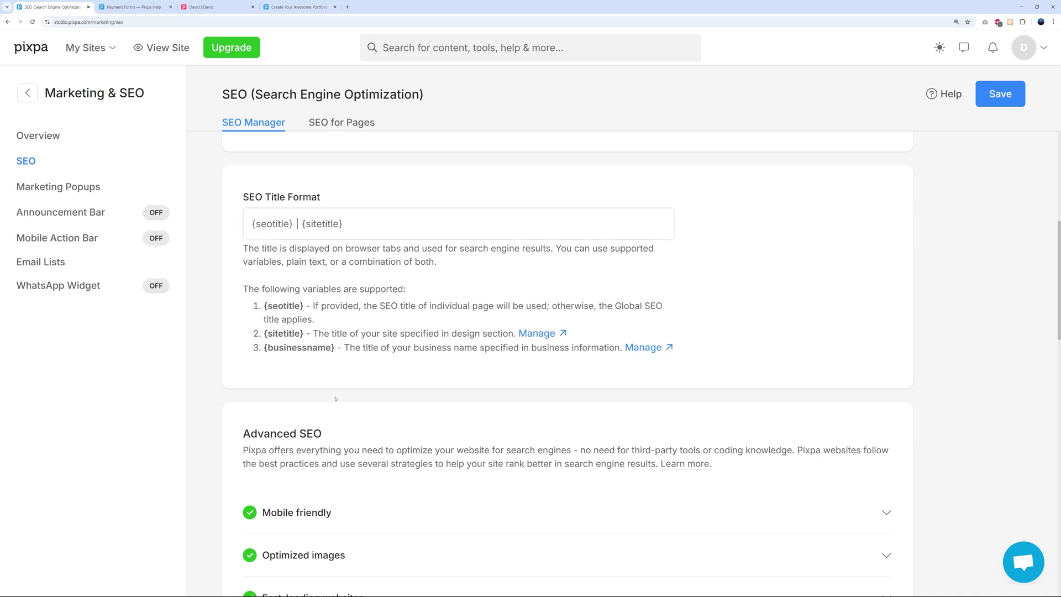
{"action": "scroll", "coordinate": [387, 359], "scroll_direction": "down", "scroll_amount": 4}
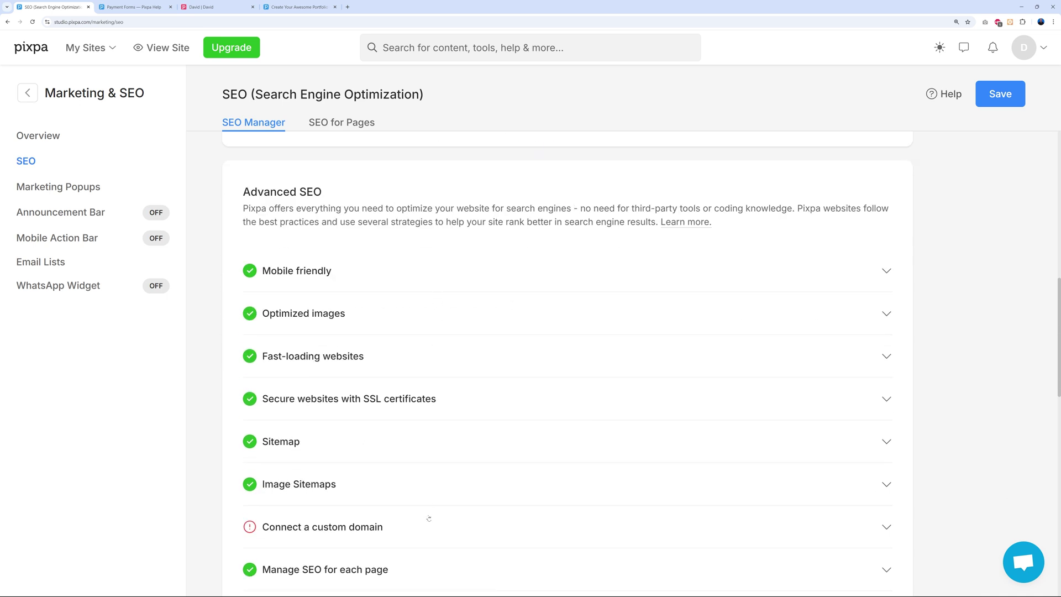
{"action": "scroll", "coordinate": [429, 519], "scroll_direction": "down", "scroll_amount": 1}
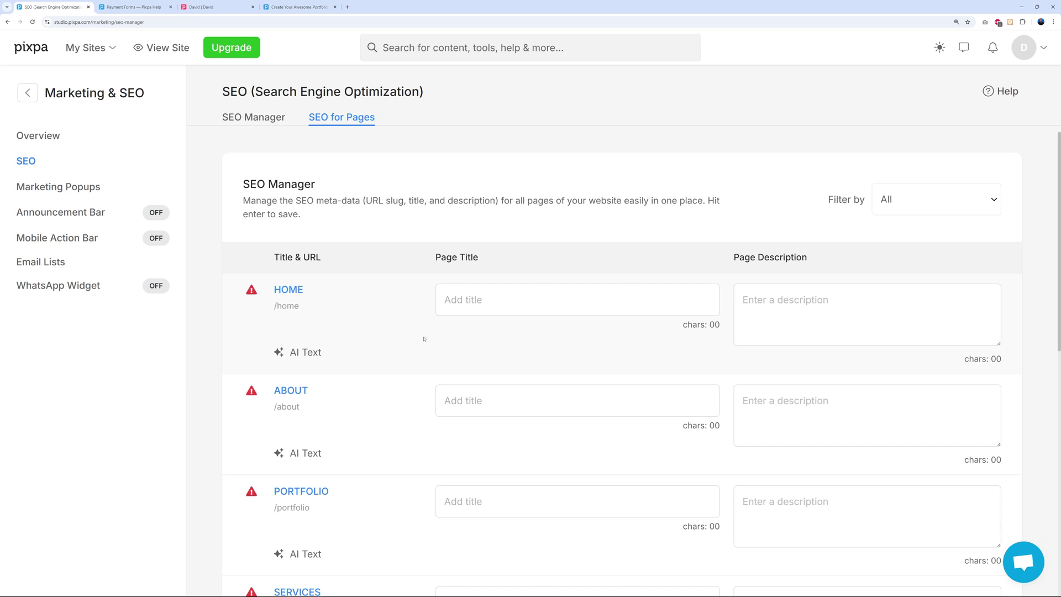
Step: Open SEO for Pages and inspect the HOME page's title and description fields
{"action": "left_click", "coordinate": [470, 299]}
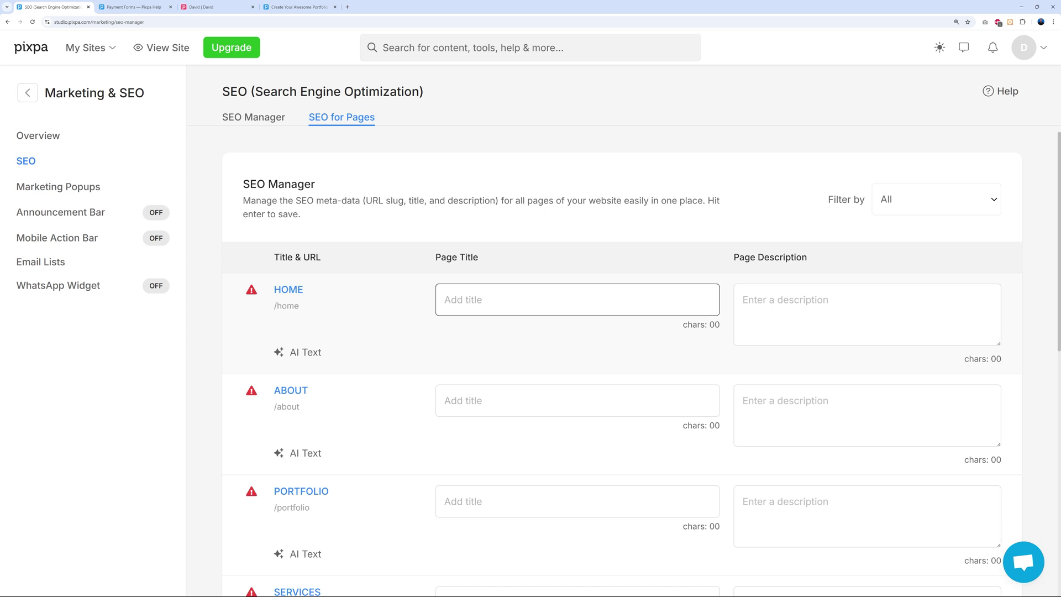
{"action": "key", "text": "Tab"}
{"action": "key", "text": "shift+Tab"}
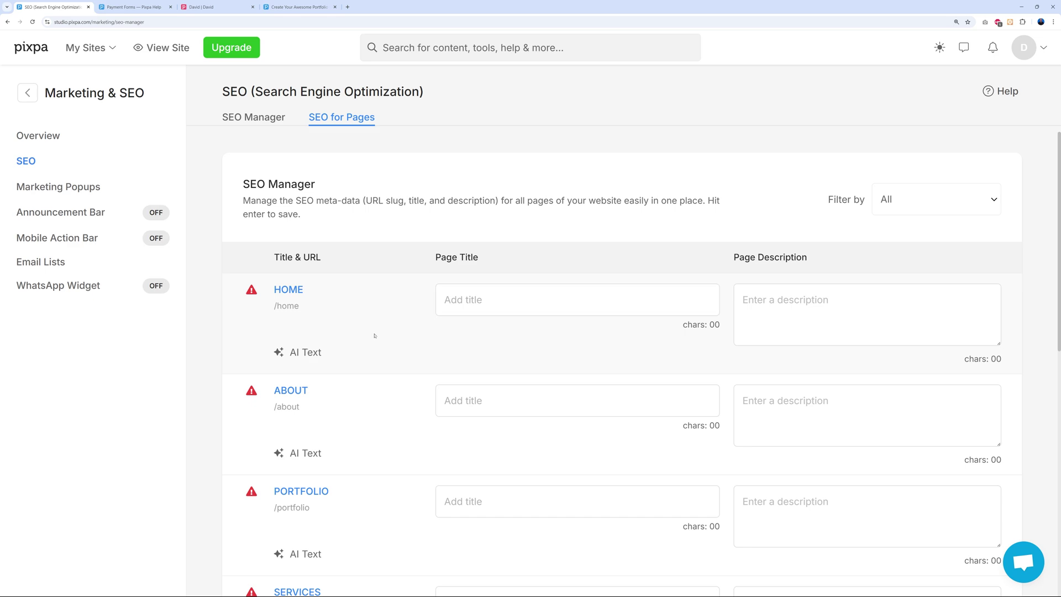
Step: View the Marketing Popups options for announcements and email collection, and return to the main site navigation
{"action": "left_click", "coordinate": [87, 185]}
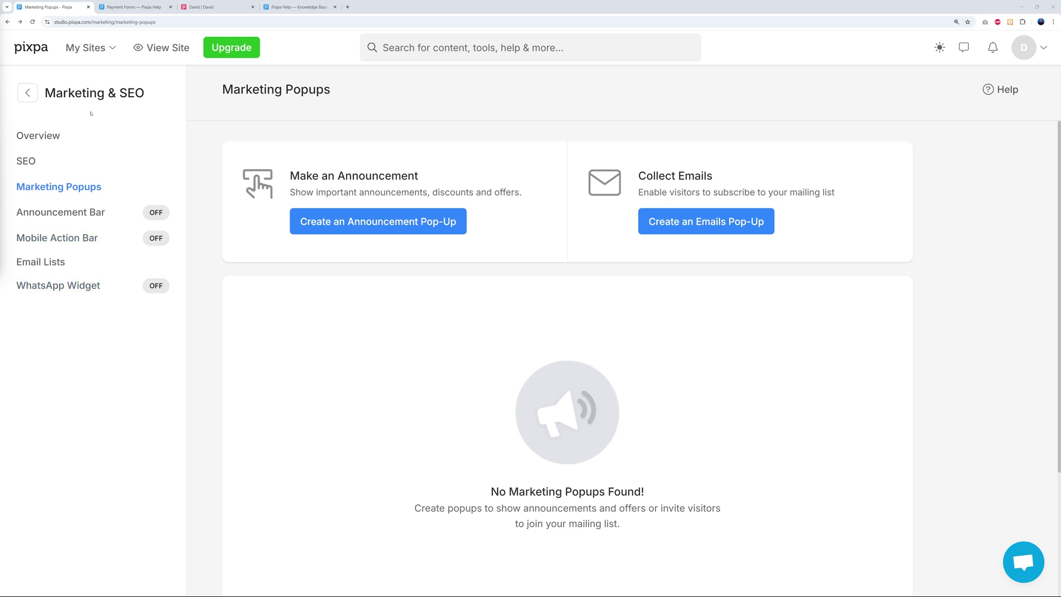
{"action": "left_click", "coordinate": [28, 100]}
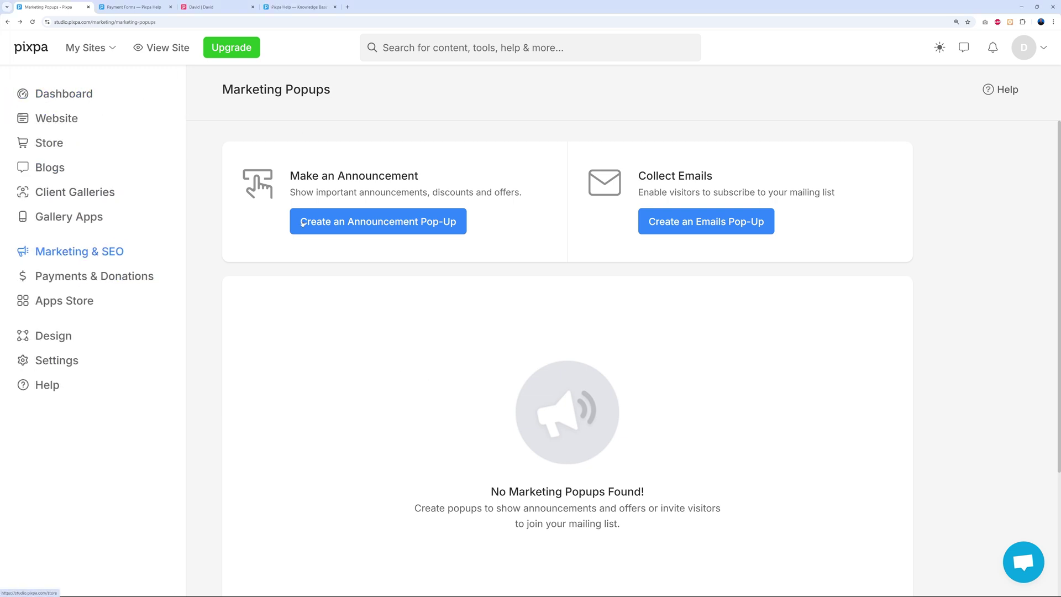
{"action": "left_click", "coordinate": [50, 168]}
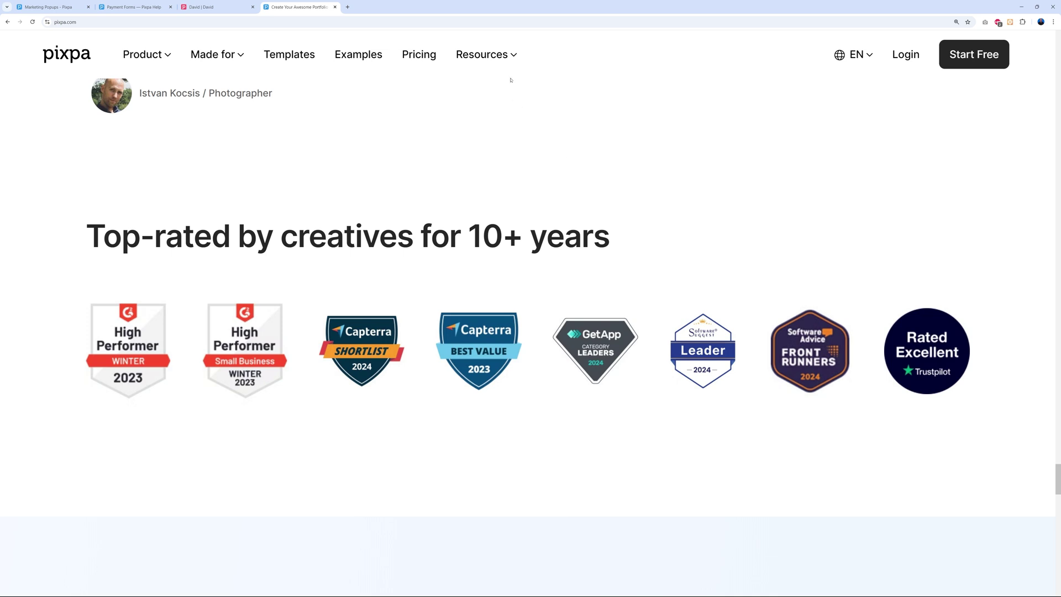
Step: View the Pixpa Prime page and open the Help Centre from the resources on the public Pixpa site
{"action": "mouse_move", "coordinate": [505, 56]}
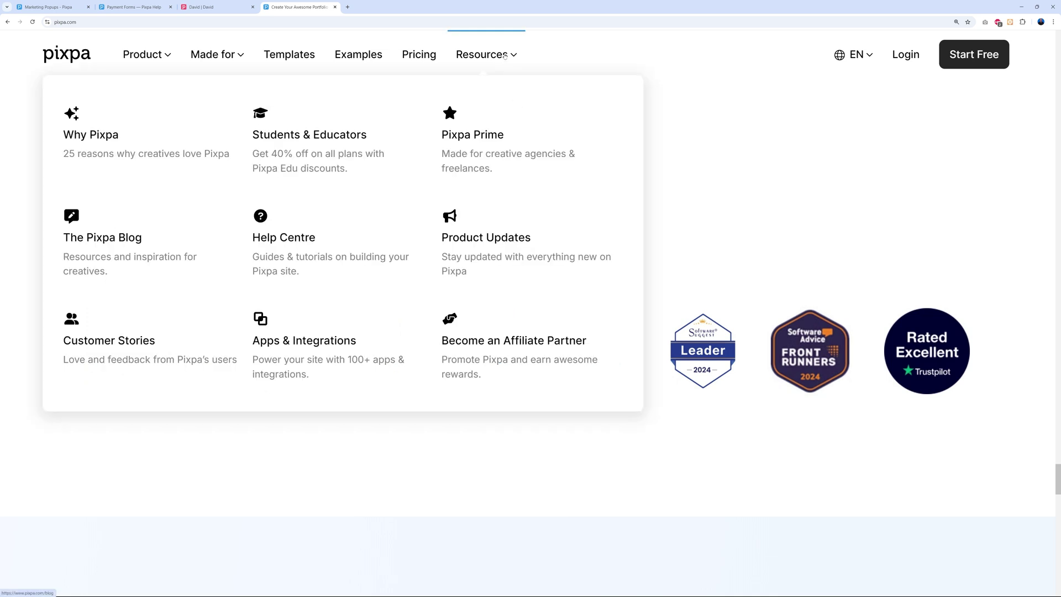
{"action": "left_click", "coordinate": [478, 138]}
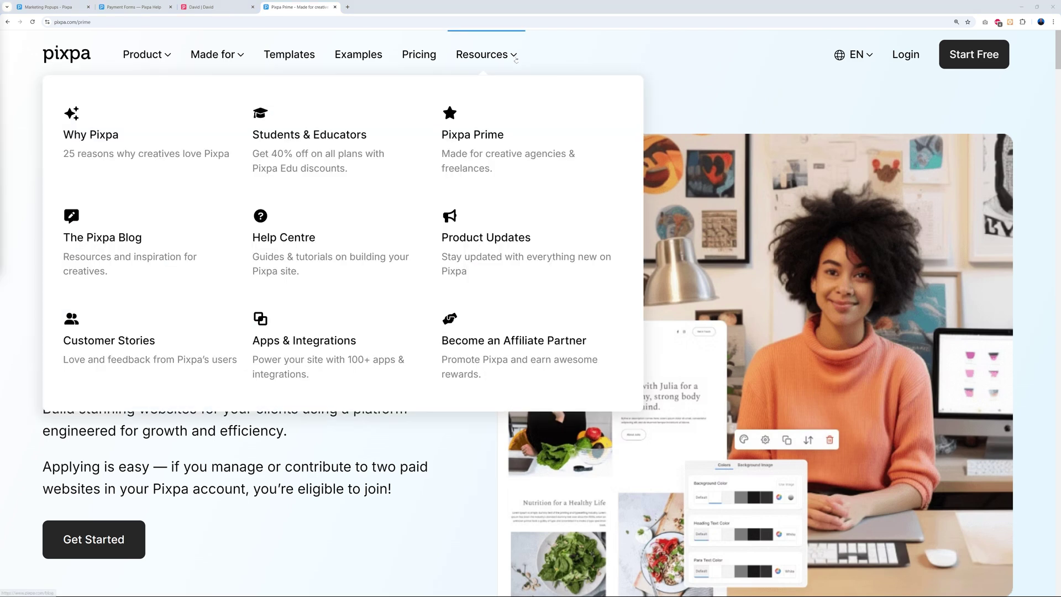
{"action": "left_click", "coordinate": [293, 241]}
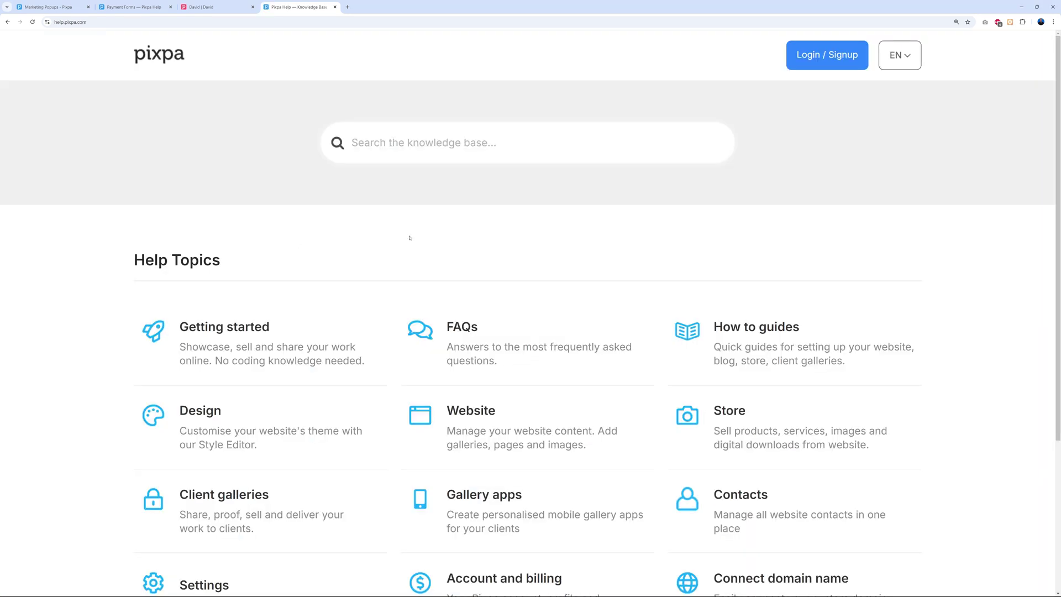